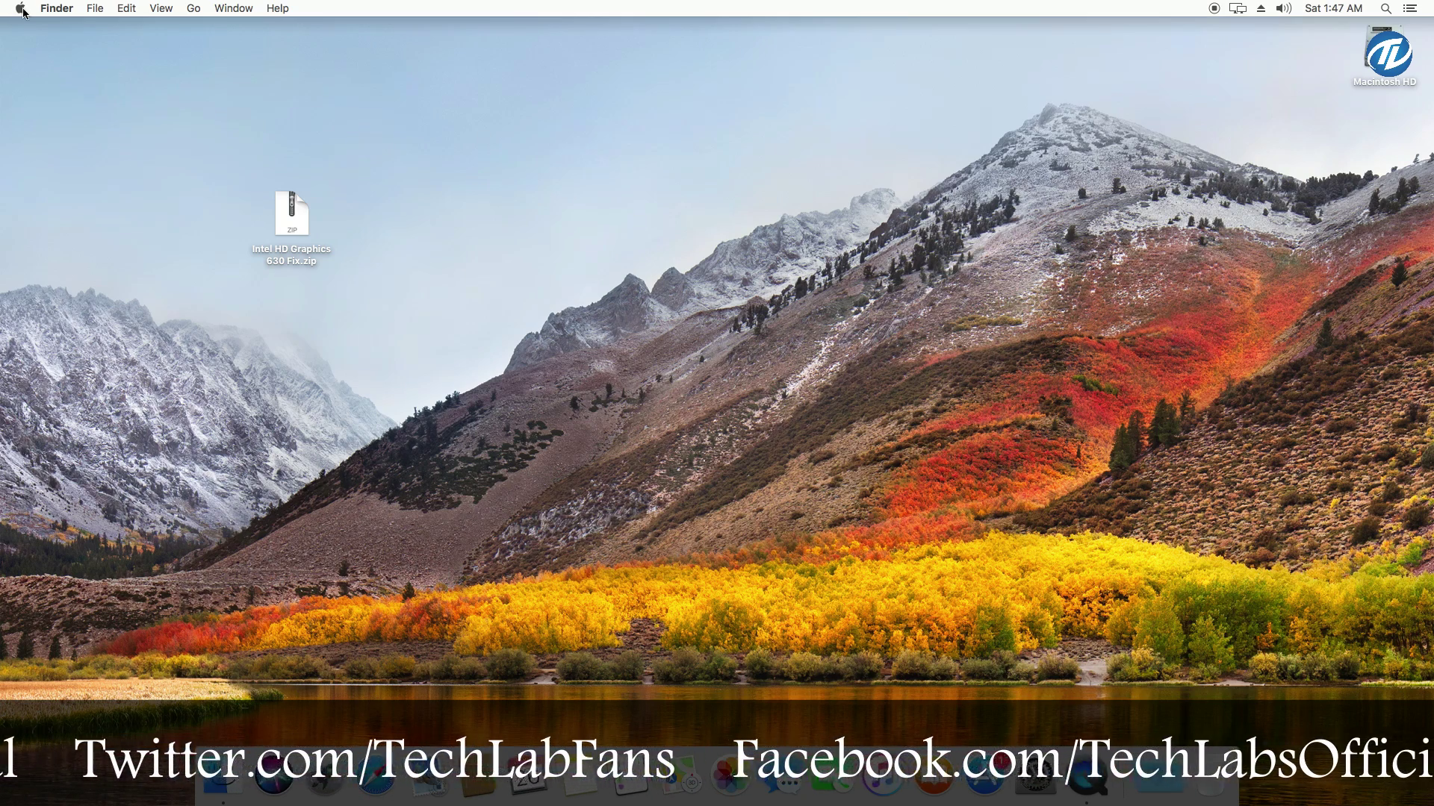
Check the current Intel HD Graphics 630 entry and display memory in About This Mac, then close it
{"action": "left_click", "coordinate": [22, 9]}
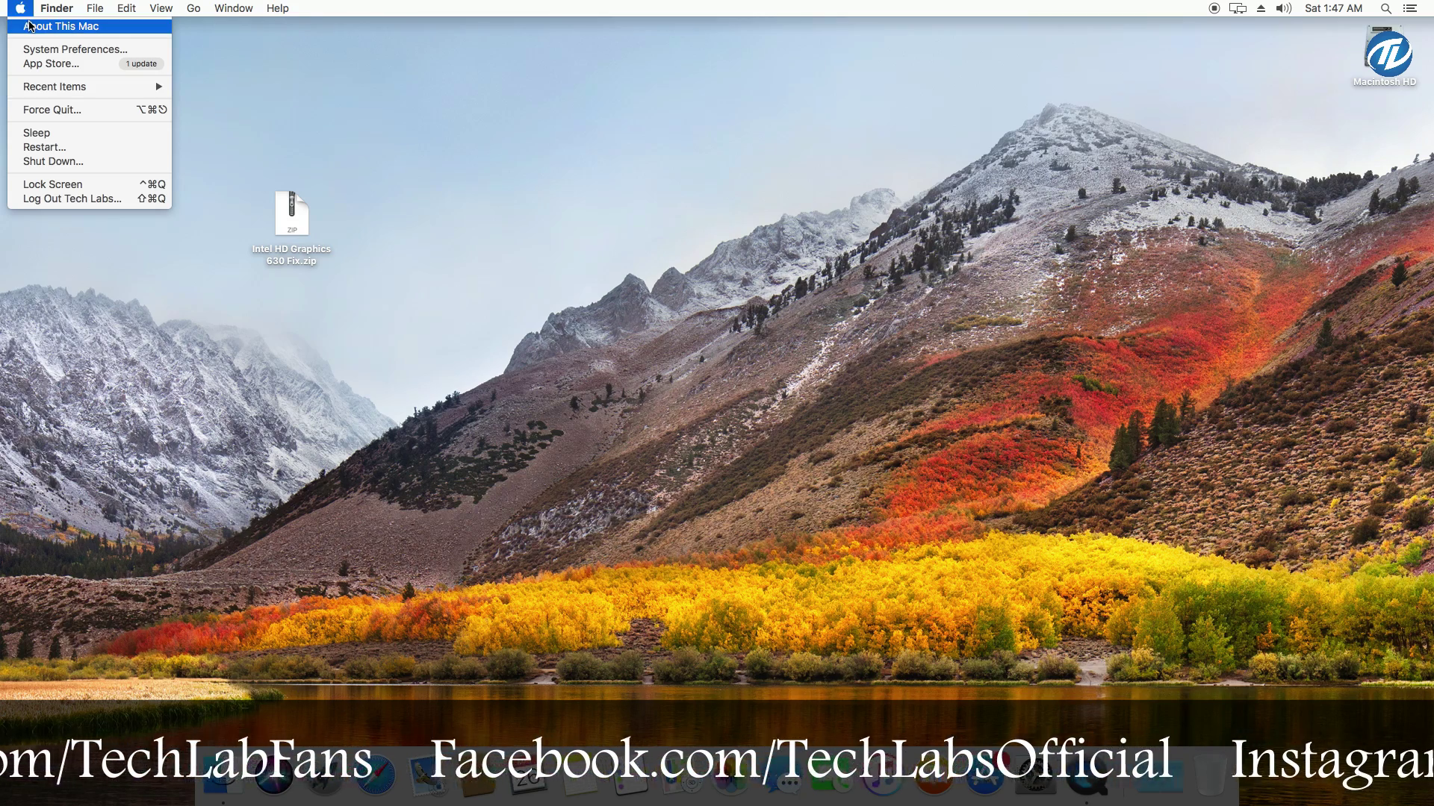
{"action": "left_click", "coordinate": [30, 26]}
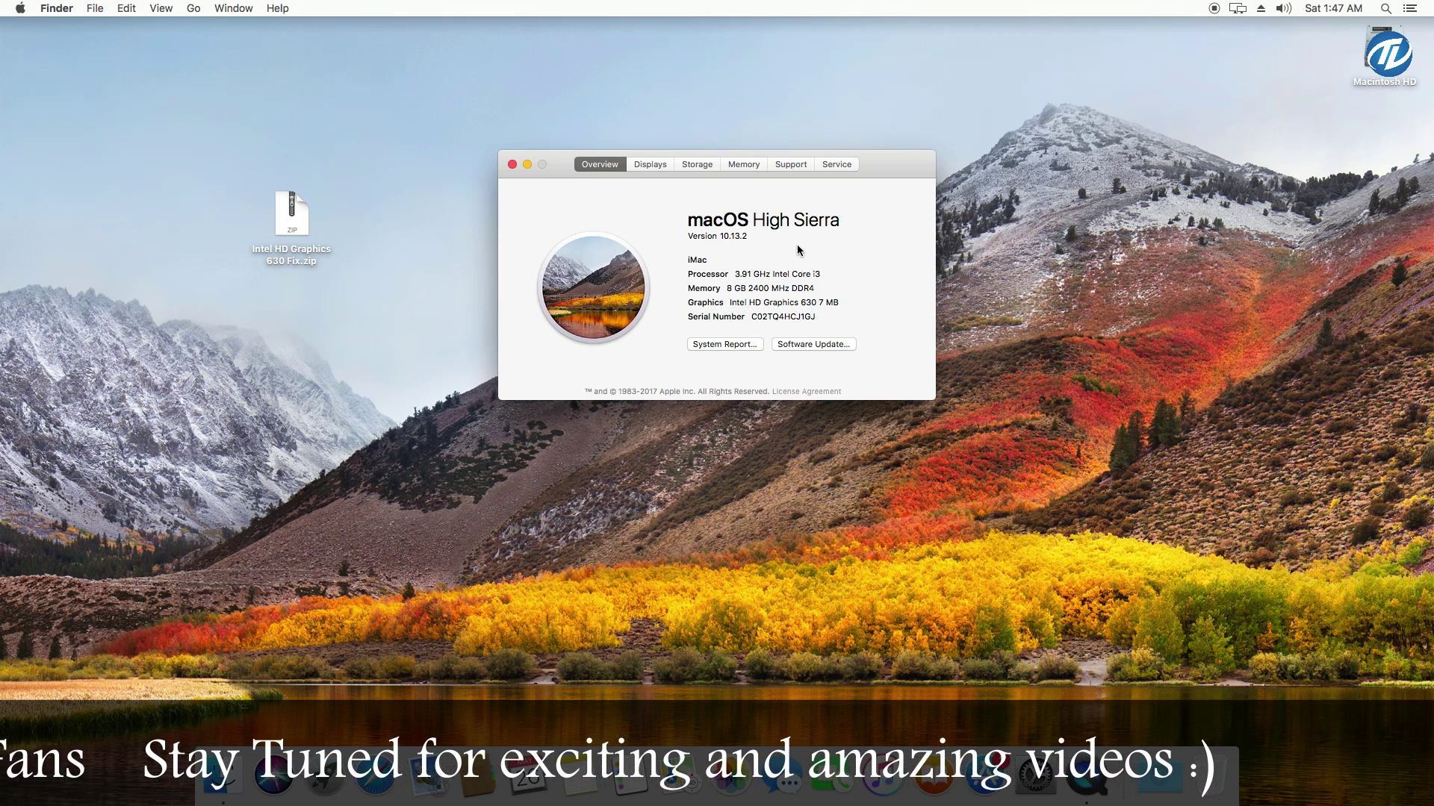
{"action": "left_click_drag", "start_coordinate": [729, 302], "coordinate": [842, 299]}
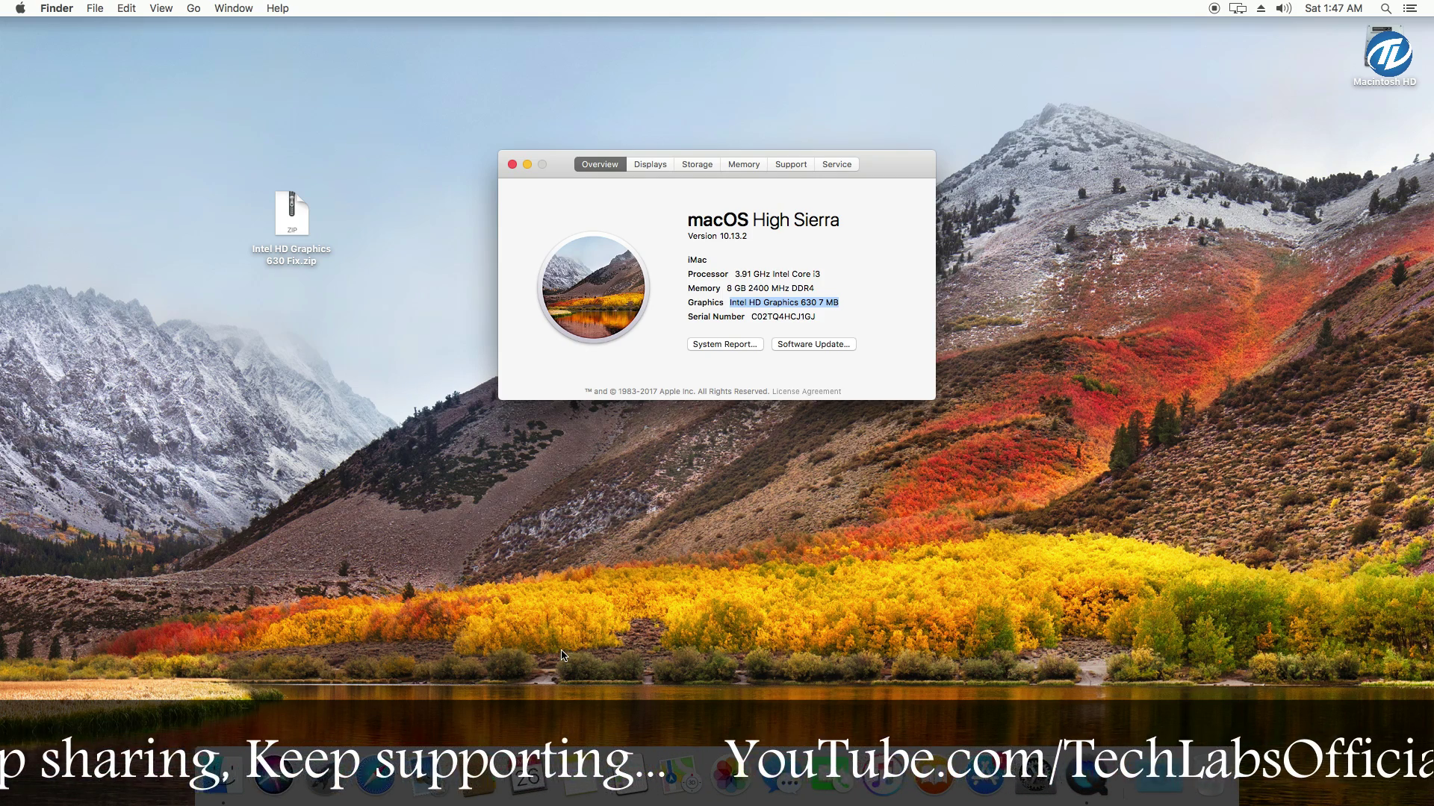
{"action": "left_click", "coordinate": [652, 166]}
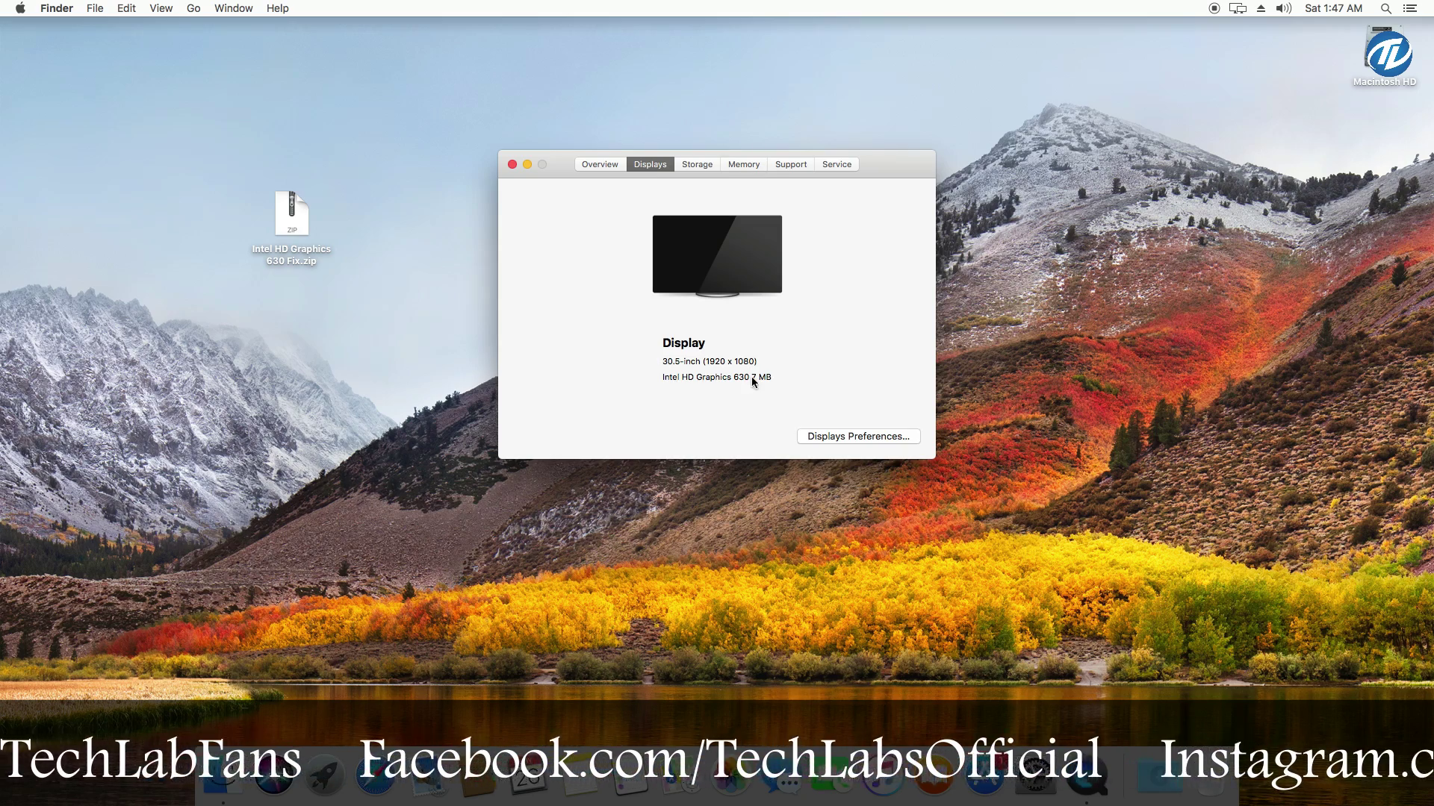
{"action": "left_click", "coordinate": [599, 165]}
{"action": "left_click", "coordinate": [510, 164]}
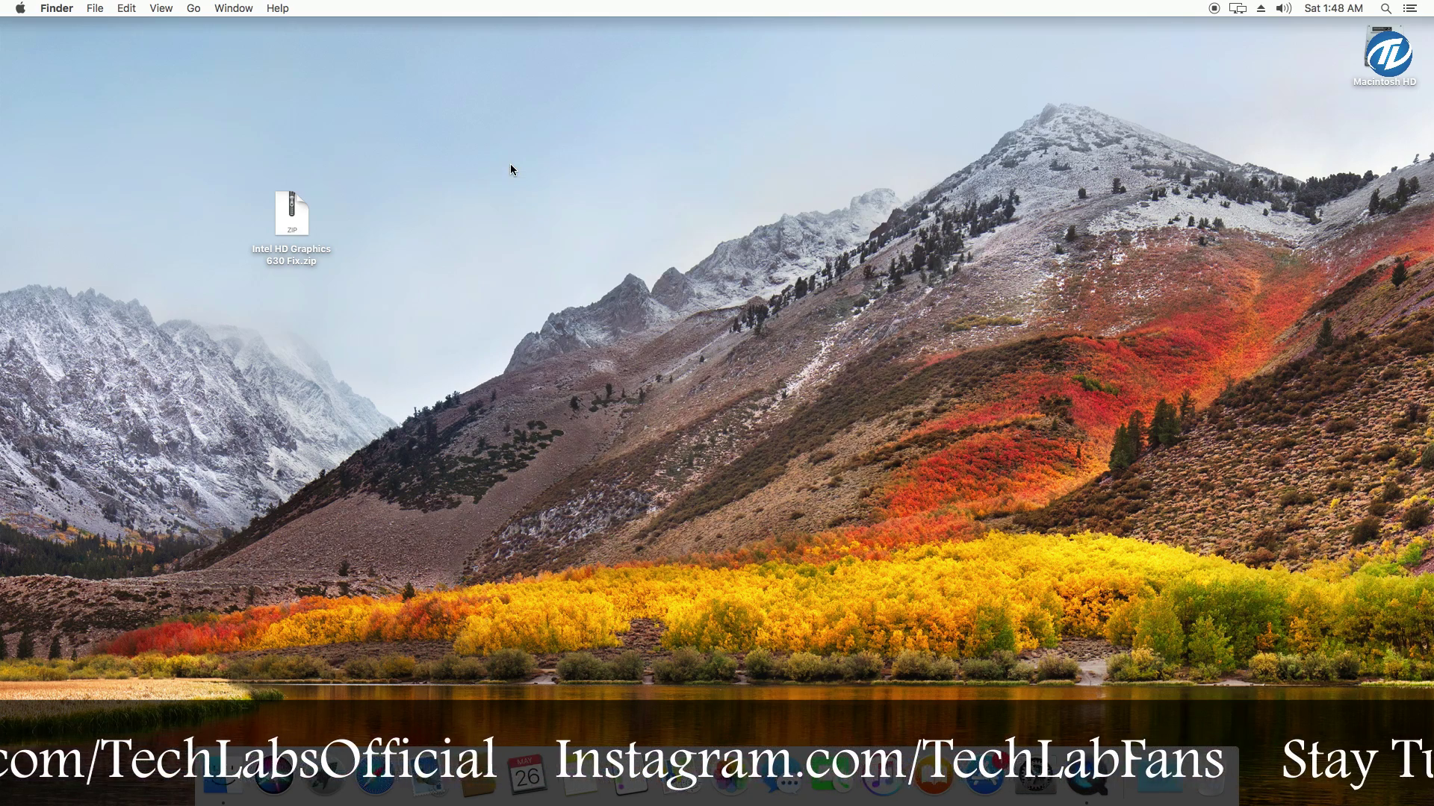
Extract the Intel HD Graphics 630 Fix zip, clean up the desktop, and open the extracted folder
{"action": "right_click", "coordinate": [510, 165]}
{"action": "left_click", "coordinate": [455, 223]}
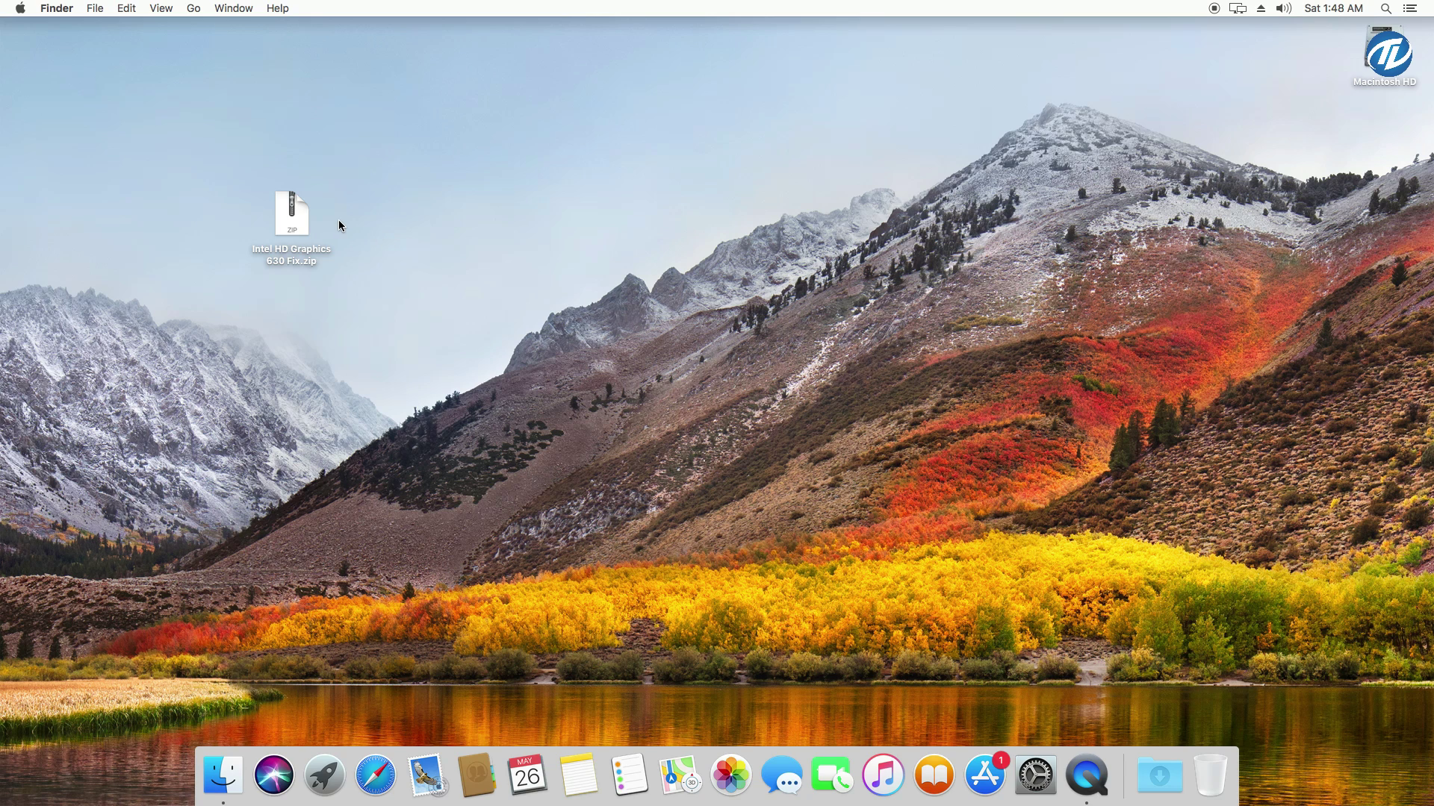
{"action": "double_click", "coordinate": [302, 214]}
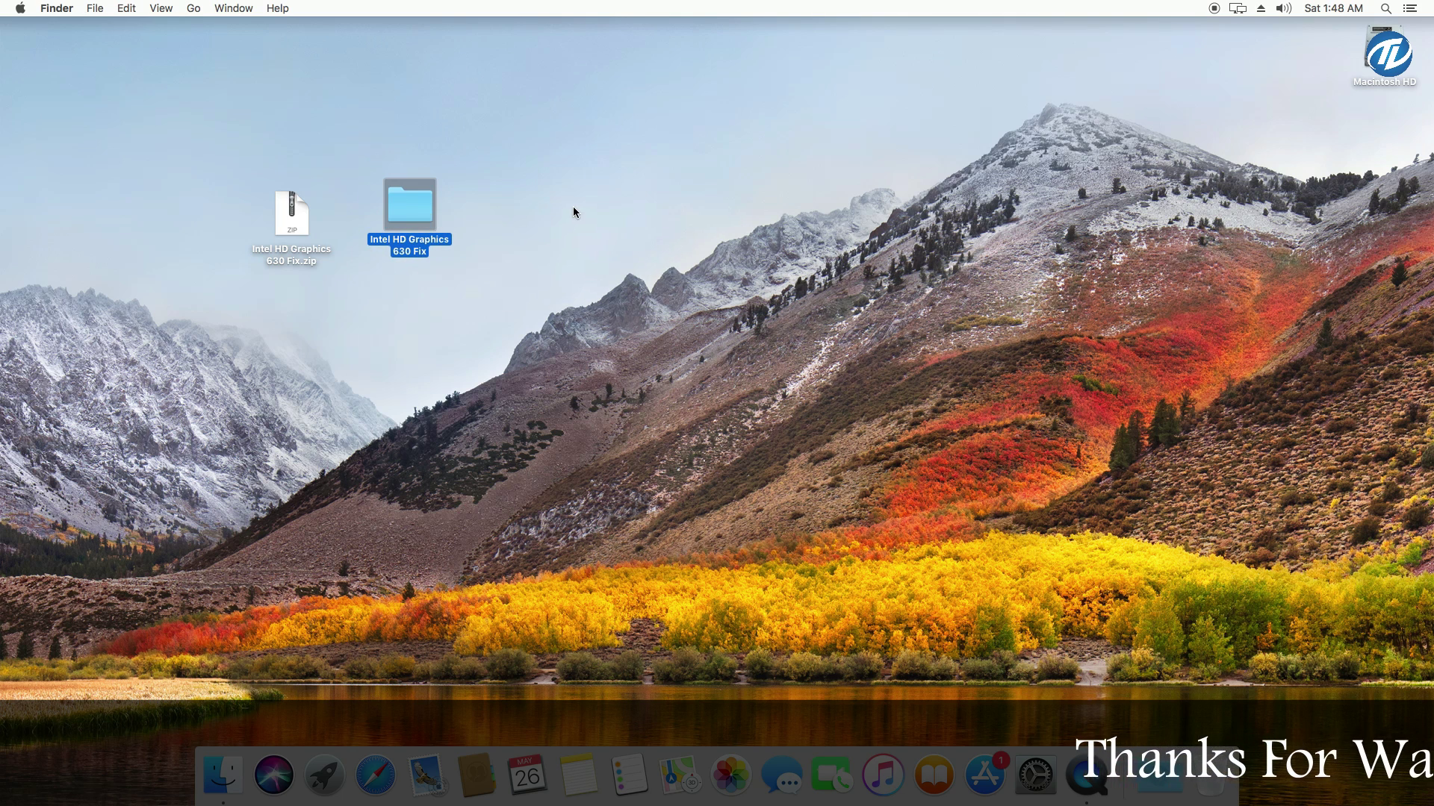
{"action": "right_click", "coordinate": [574, 208]}
{"action": "left_click", "coordinate": [619, 275]}
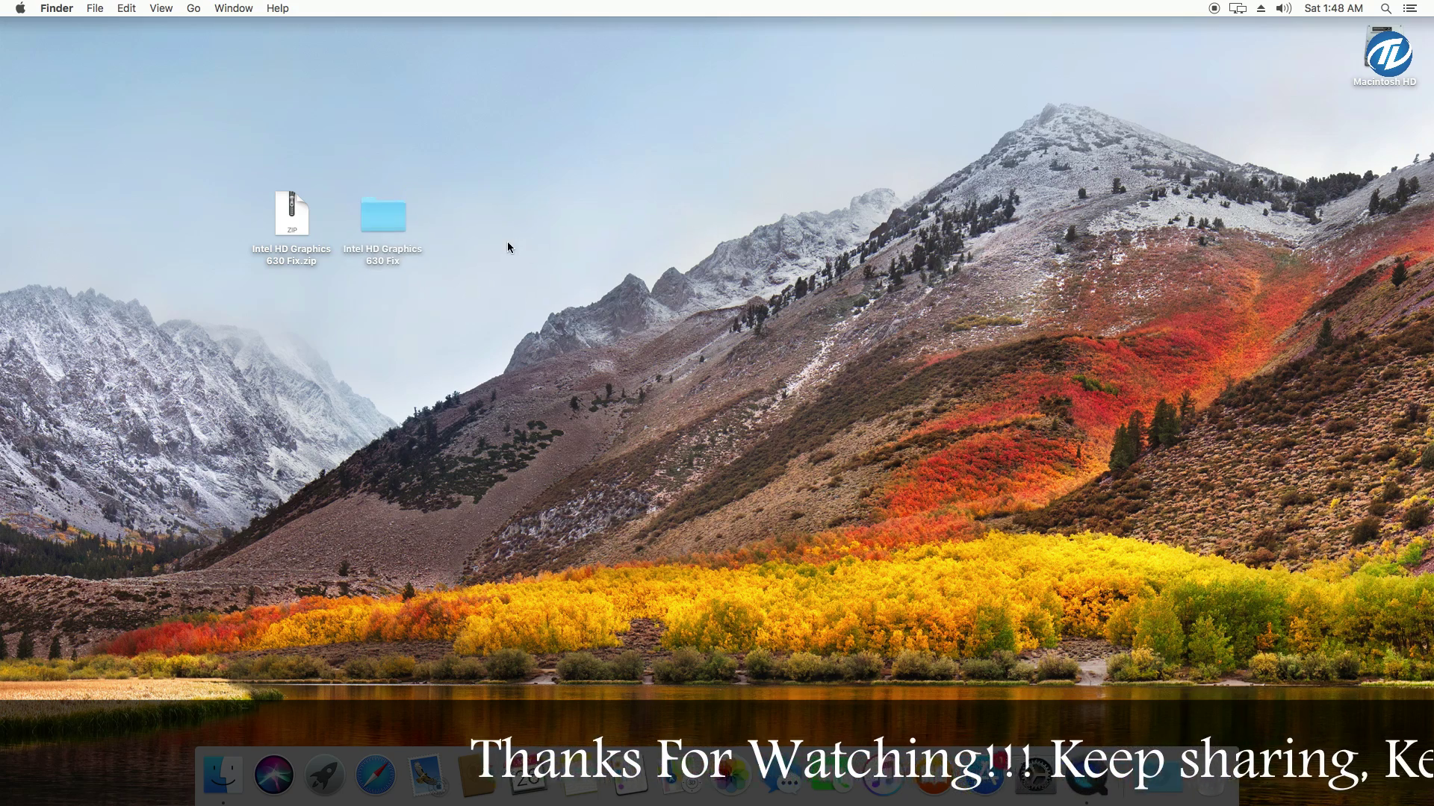
{"action": "double_click", "coordinate": [401, 215]}
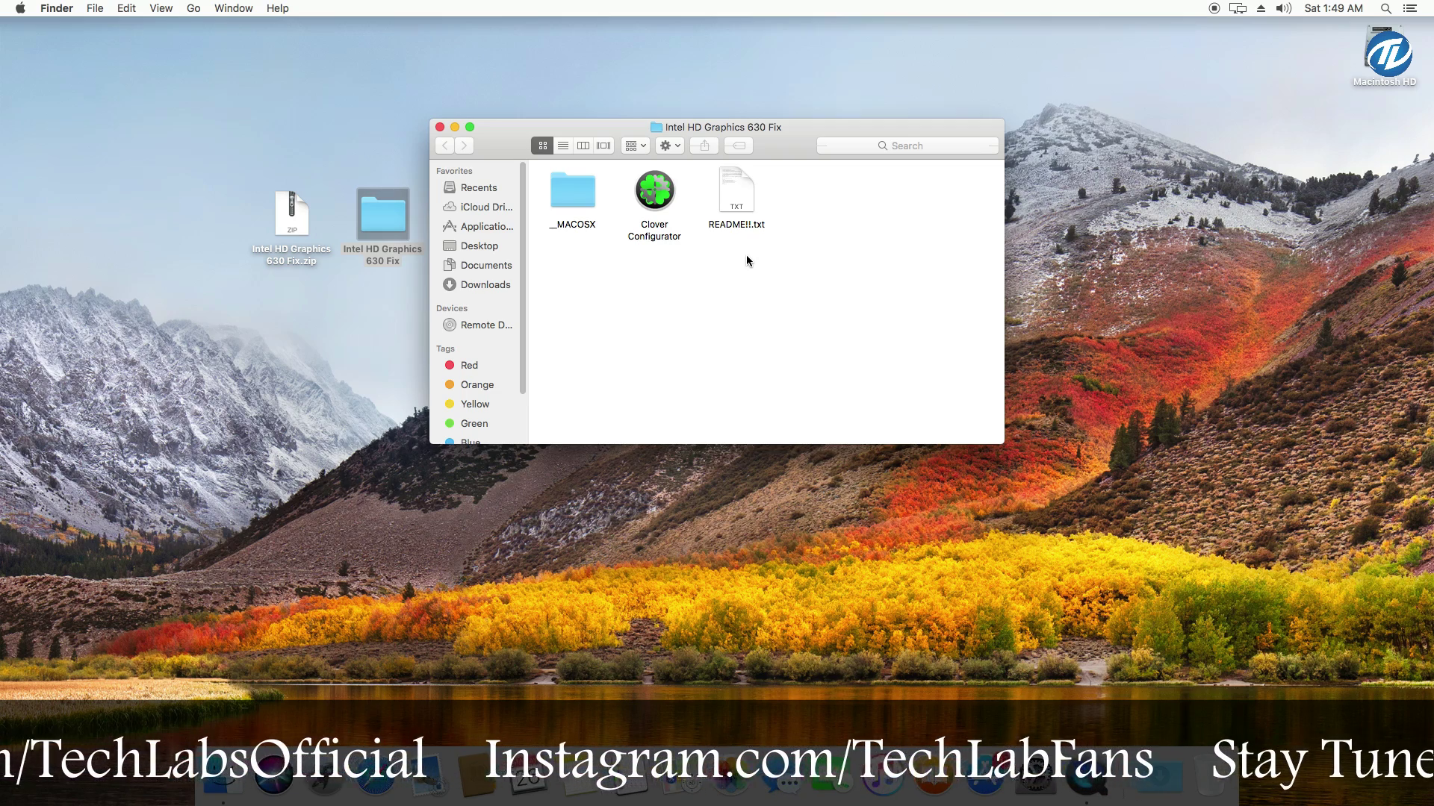
Launch Clover Configurator, mount EFI partition disk0s1 at /Volumes/EFI, then close the app
{"action": "double_click", "coordinate": [657, 202]}
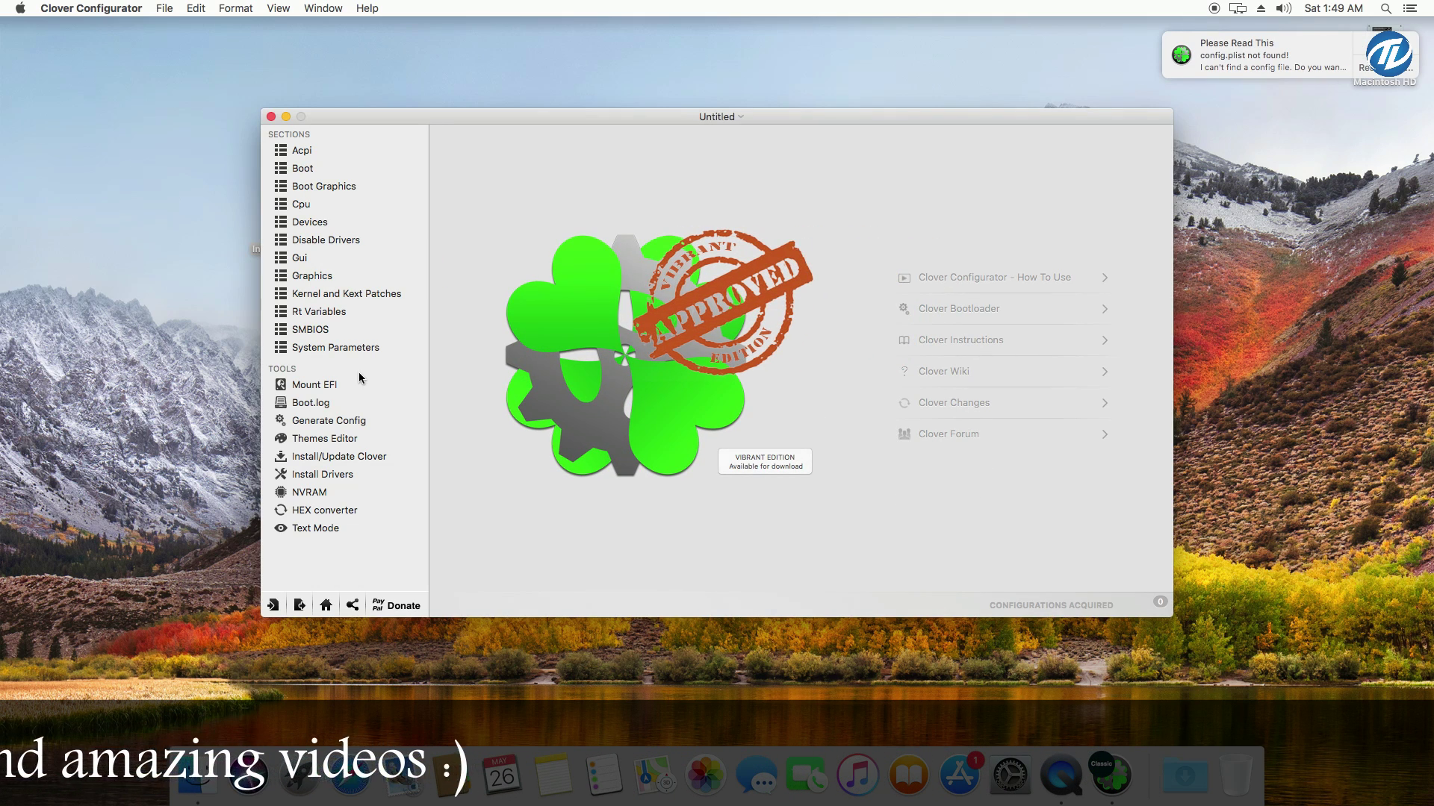
{"action": "left_click", "coordinate": [330, 384]}
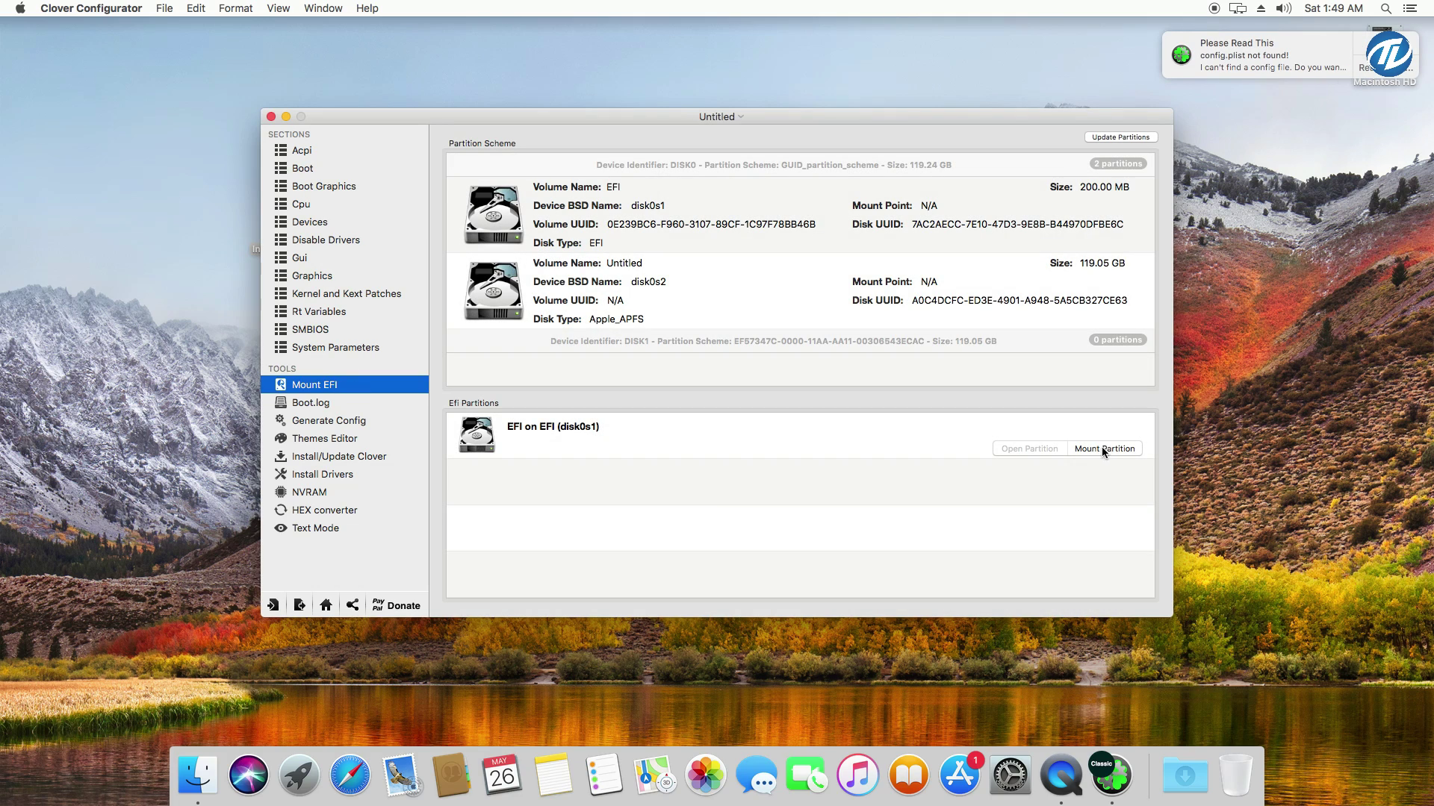
{"action": "left_click", "coordinate": [1108, 448]}
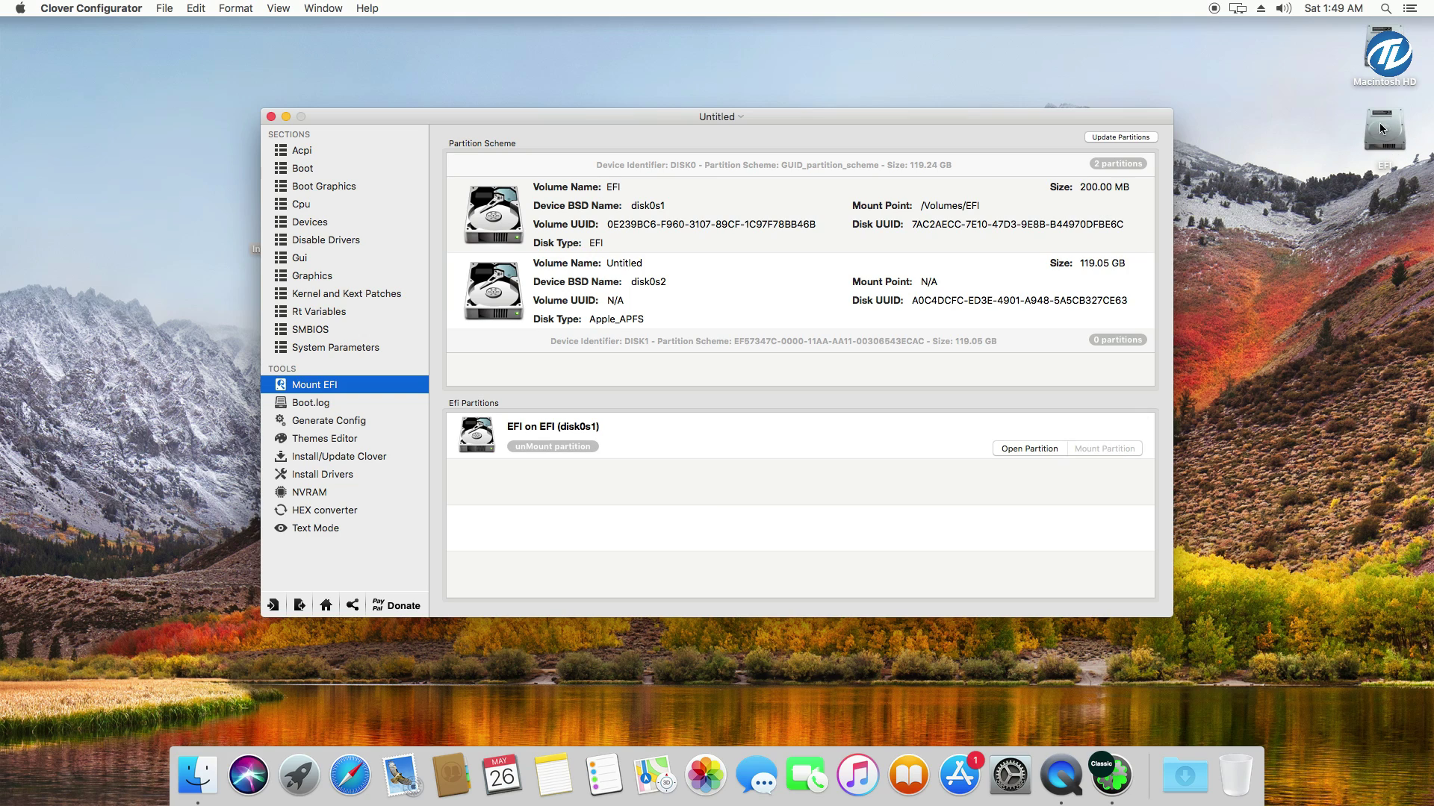
{"action": "left_click", "coordinate": [270, 117]}
Close the fix folder window and browse the mounted EFI drive into EFI > CLOVER
{"action": "left_click", "coordinate": [439, 127]}
{"action": "right_click", "coordinate": [751, 126]}
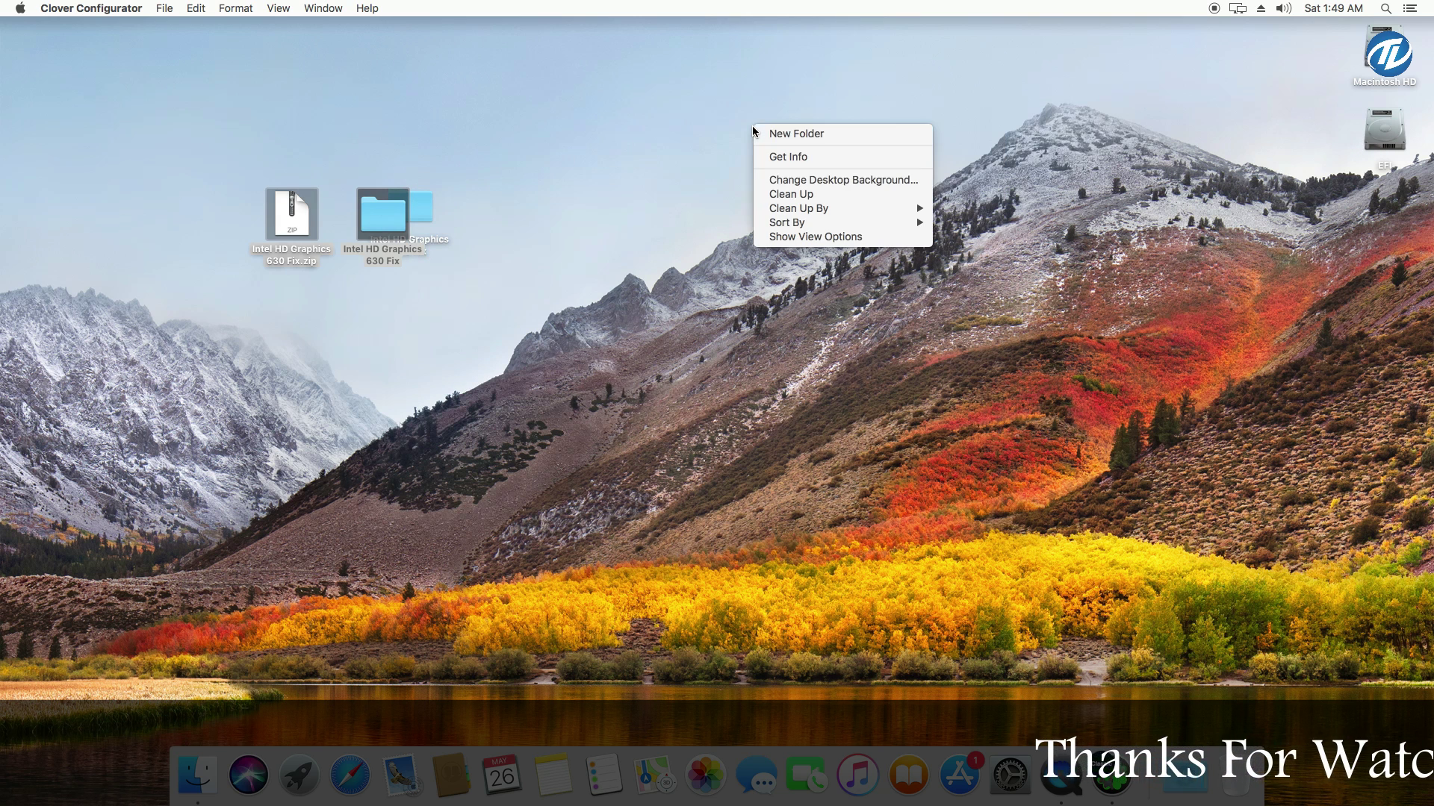
{"action": "left_click", "coordinate": [807, 195]}
{"action": "double_click", "coordinate": [1384, 130]}
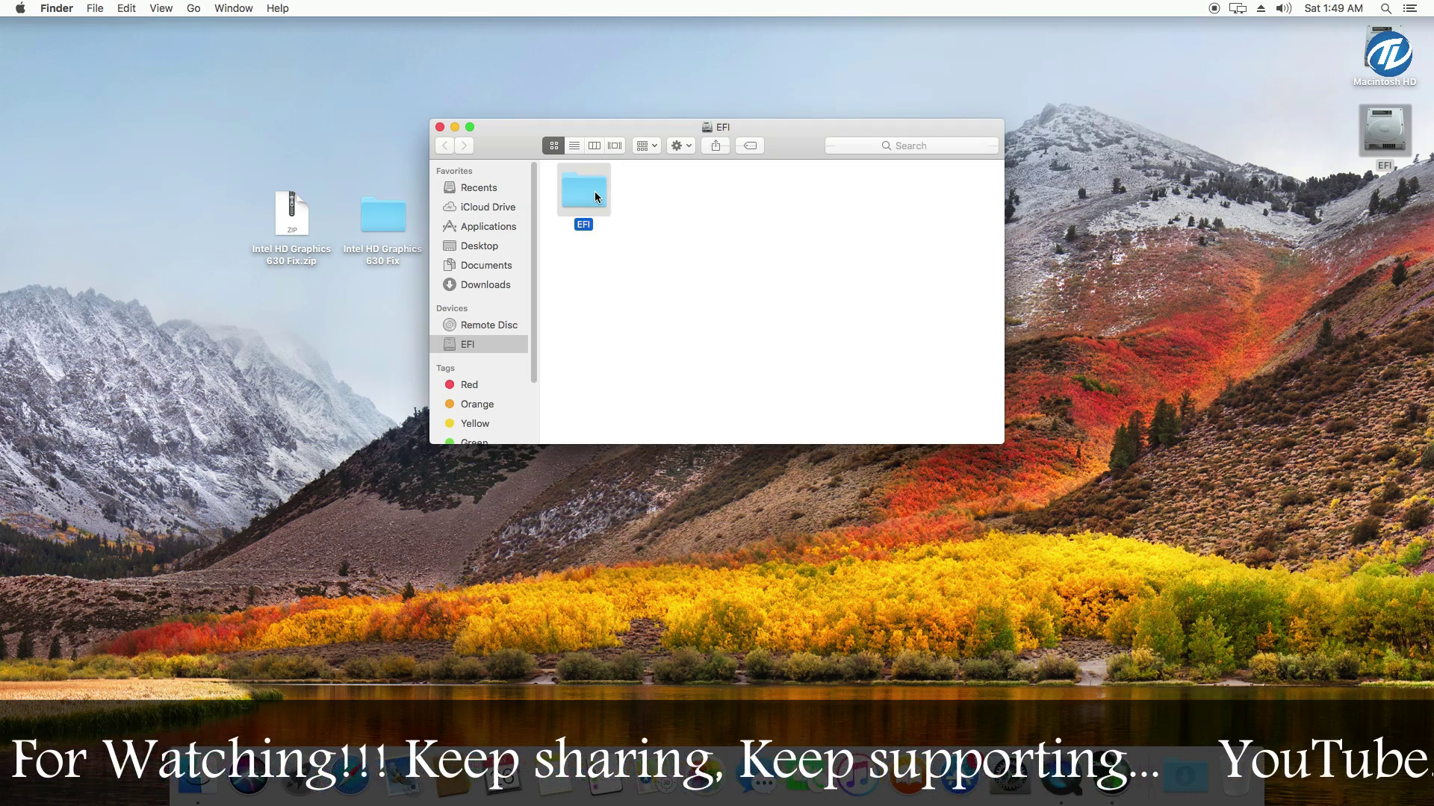
{"action": "double_click", "coordinate": [594, 191]}
{"action": "double_click", "coordinate": [736, 193]}
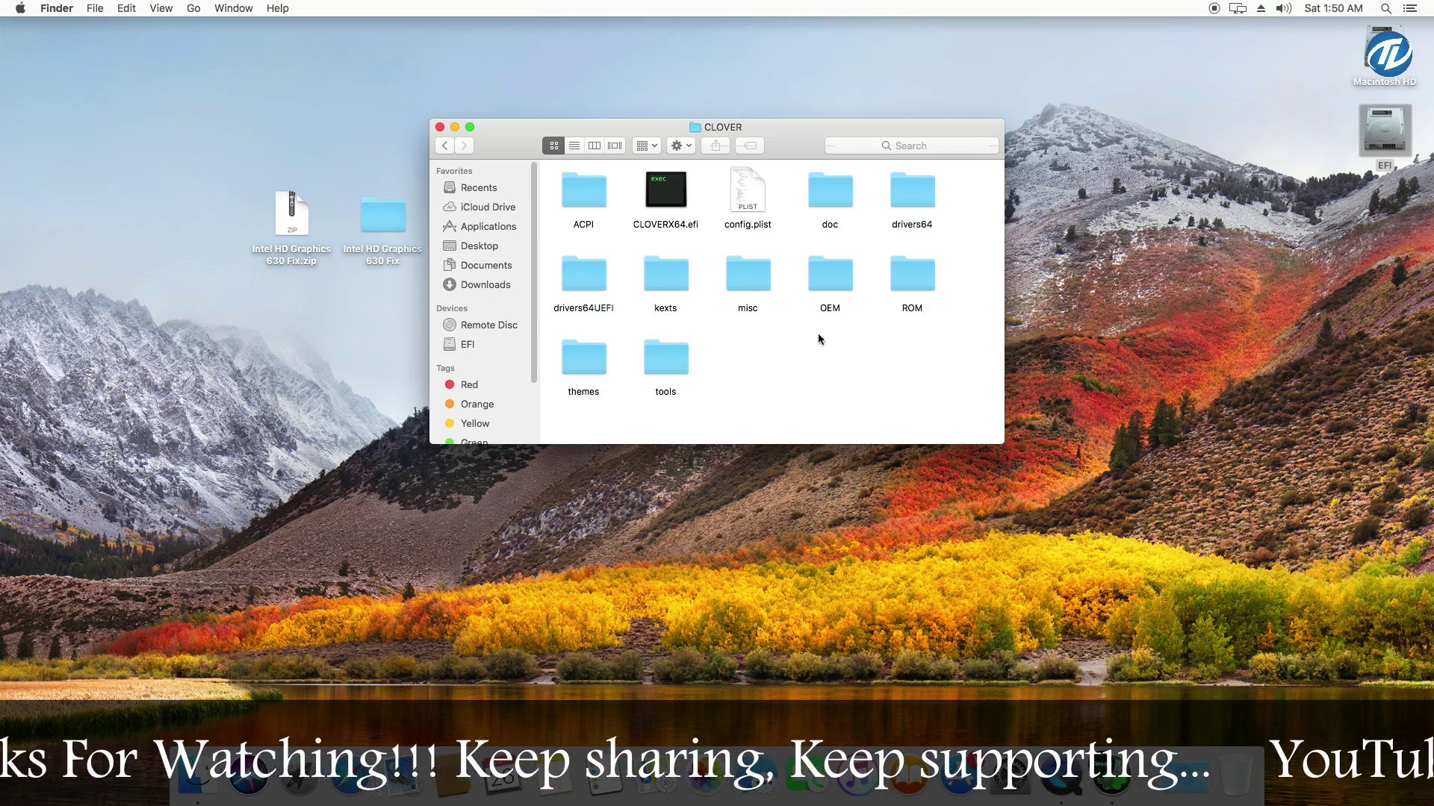
Open config.plist and add DSDT patch 'change GFX0 to IGPU' replacing 47465830 with 49475055
{"action": "double_click", "coordinate": [751, 202]}
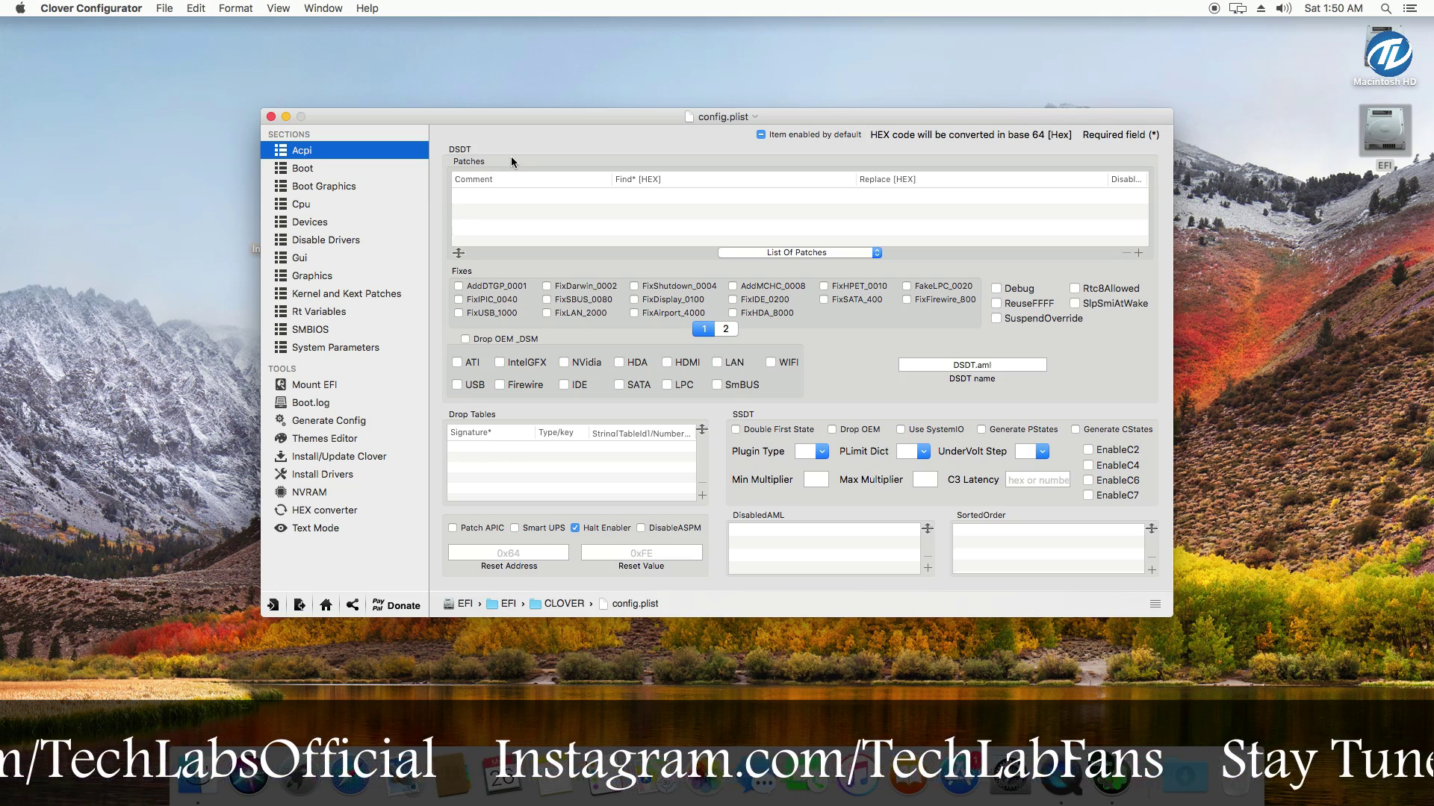
{"action": "left_click", "coordinate": [598, 196]}
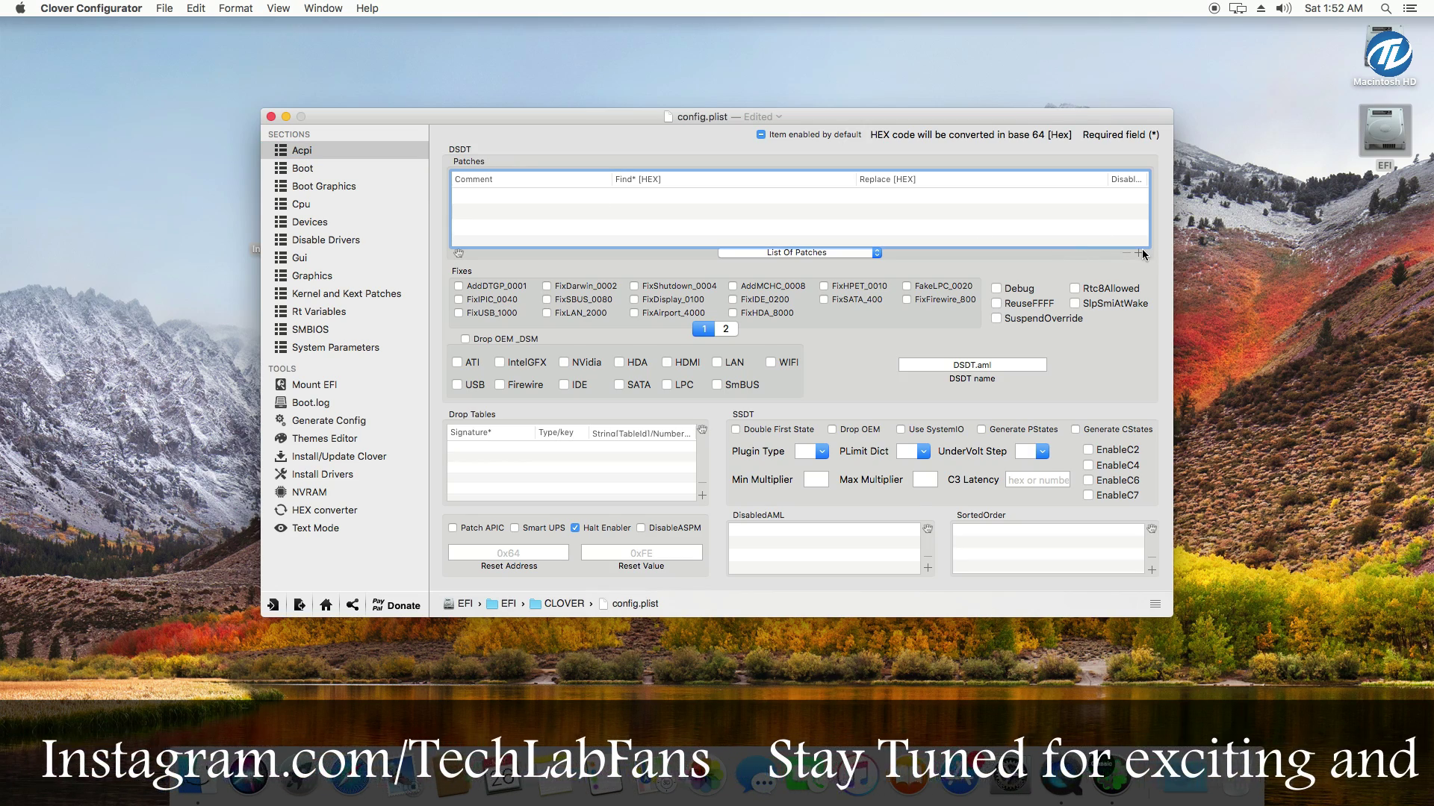
{"action": "left_click", "coordinate": [1138, 252]}
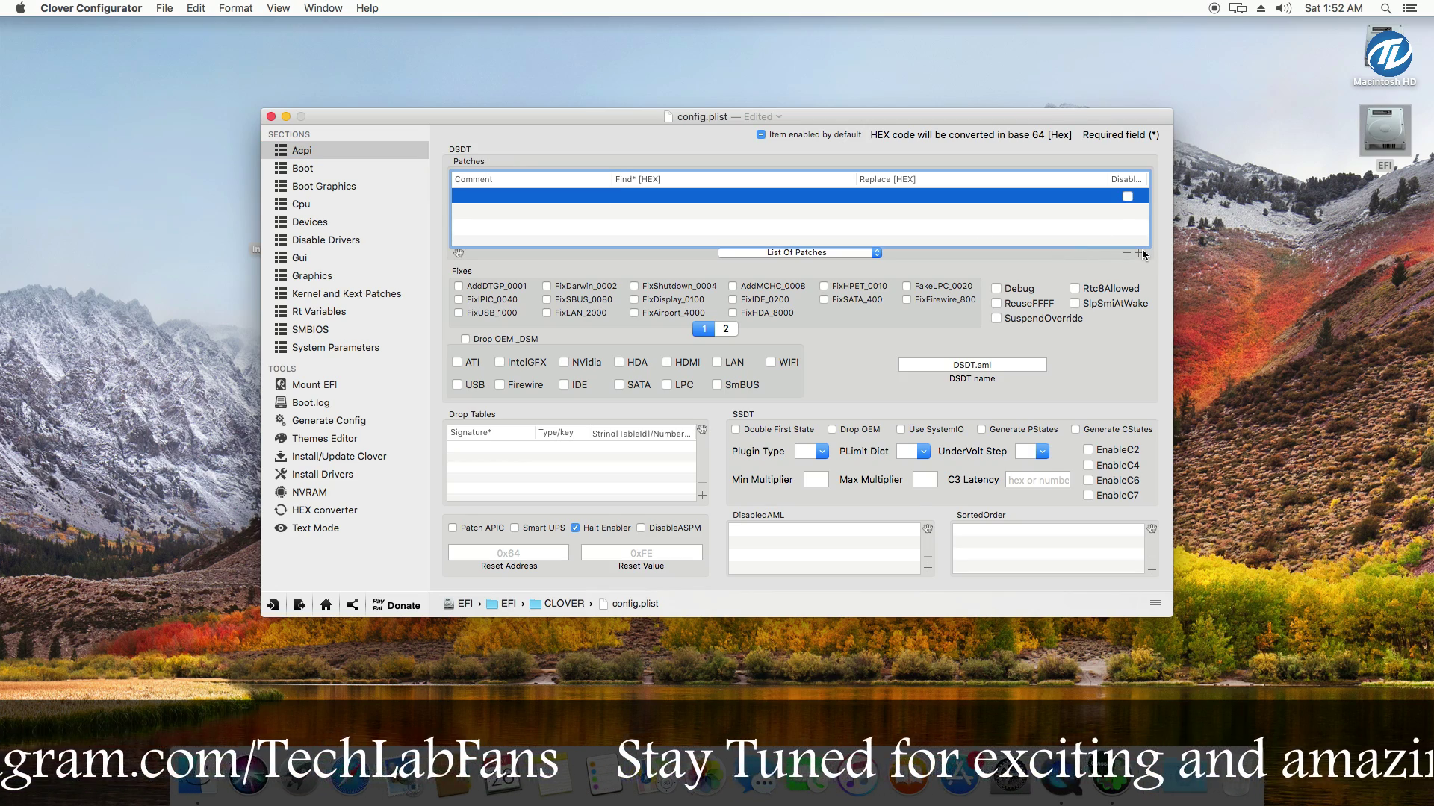
{"action": "double_click", "coordinate": [500, 200]}
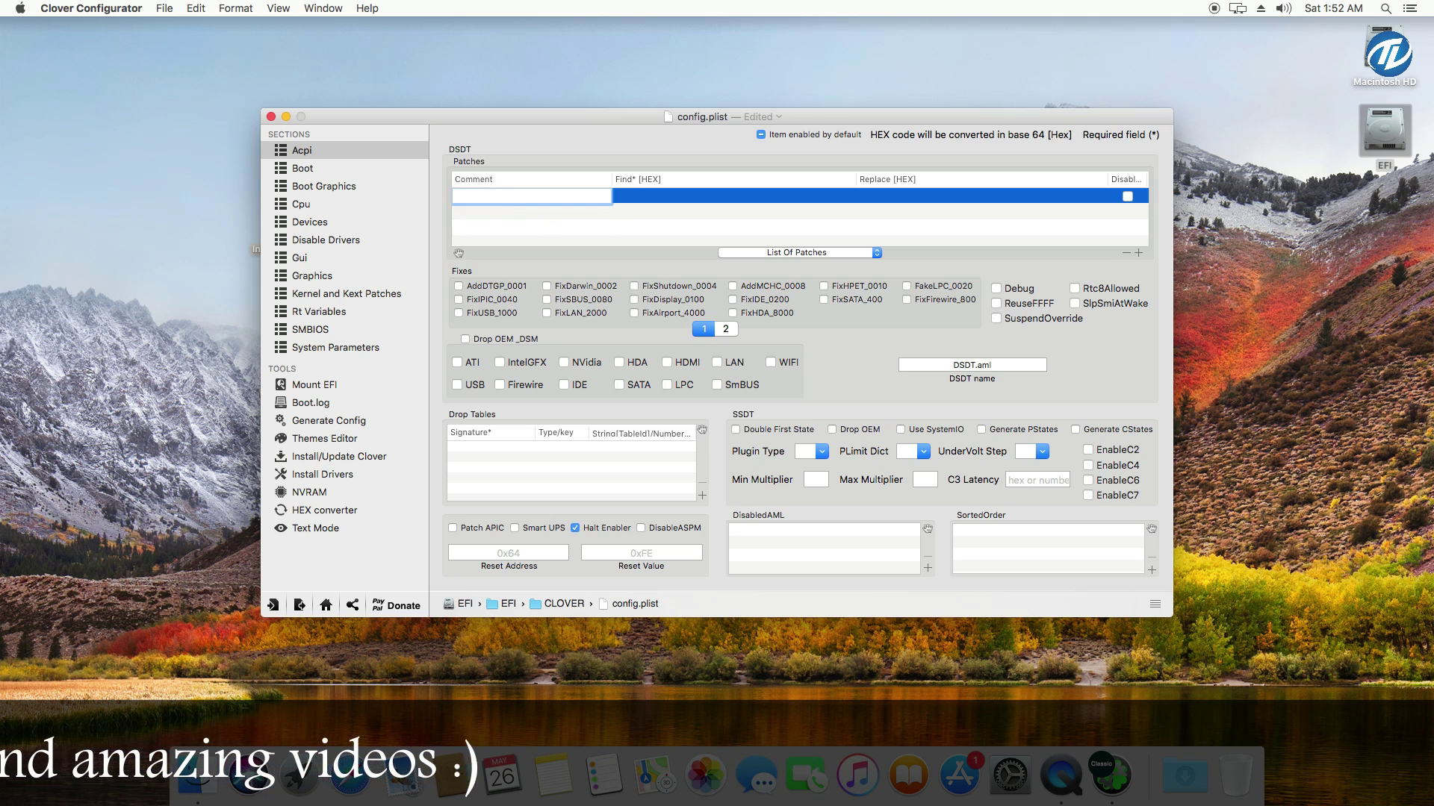
{"action": "type", "text": "change G"}
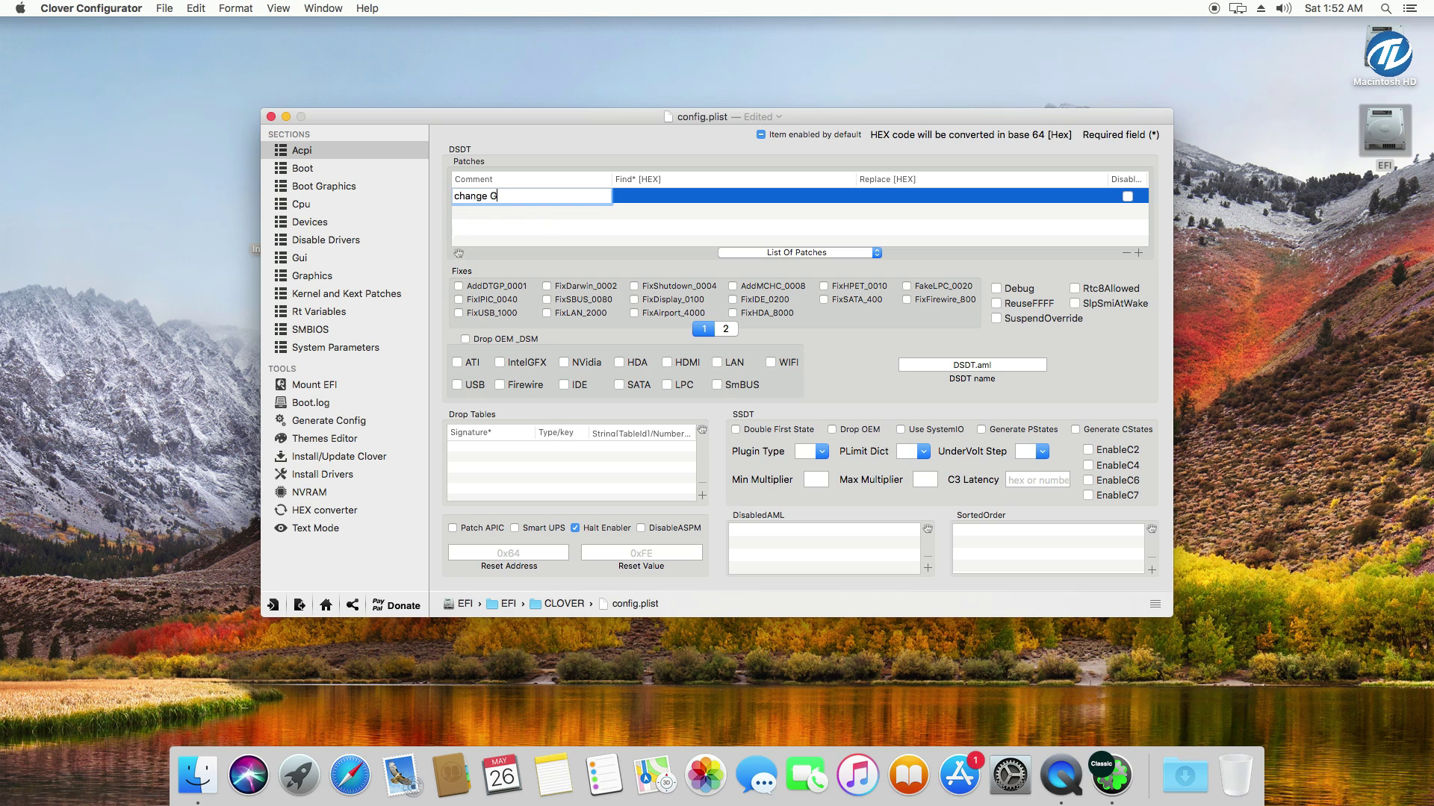
{"action": "type", "text": "FX0 to IGPU"}
{"action": "left_click", "coordinate": [663, 193]}
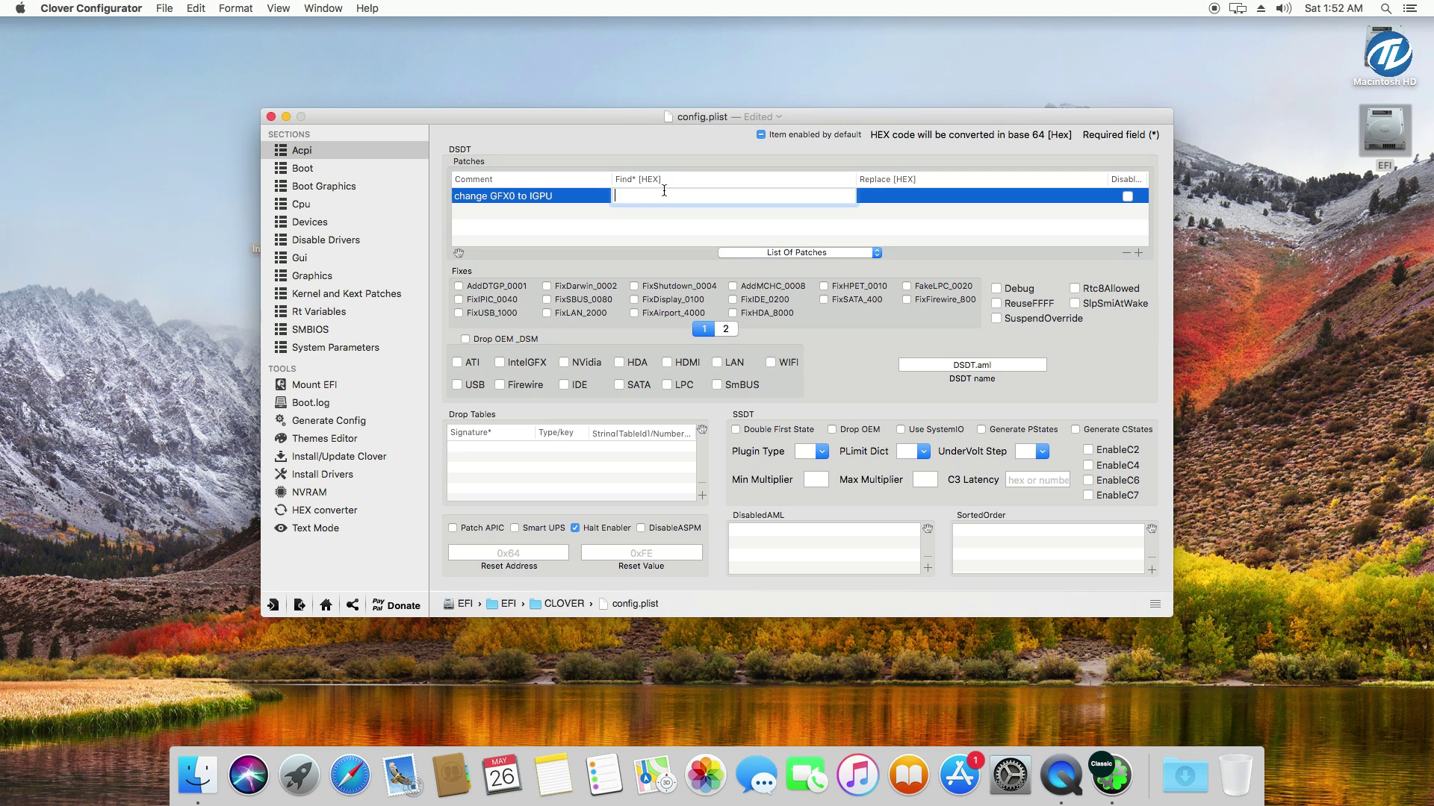
{"action": "type", "text": "4746"}
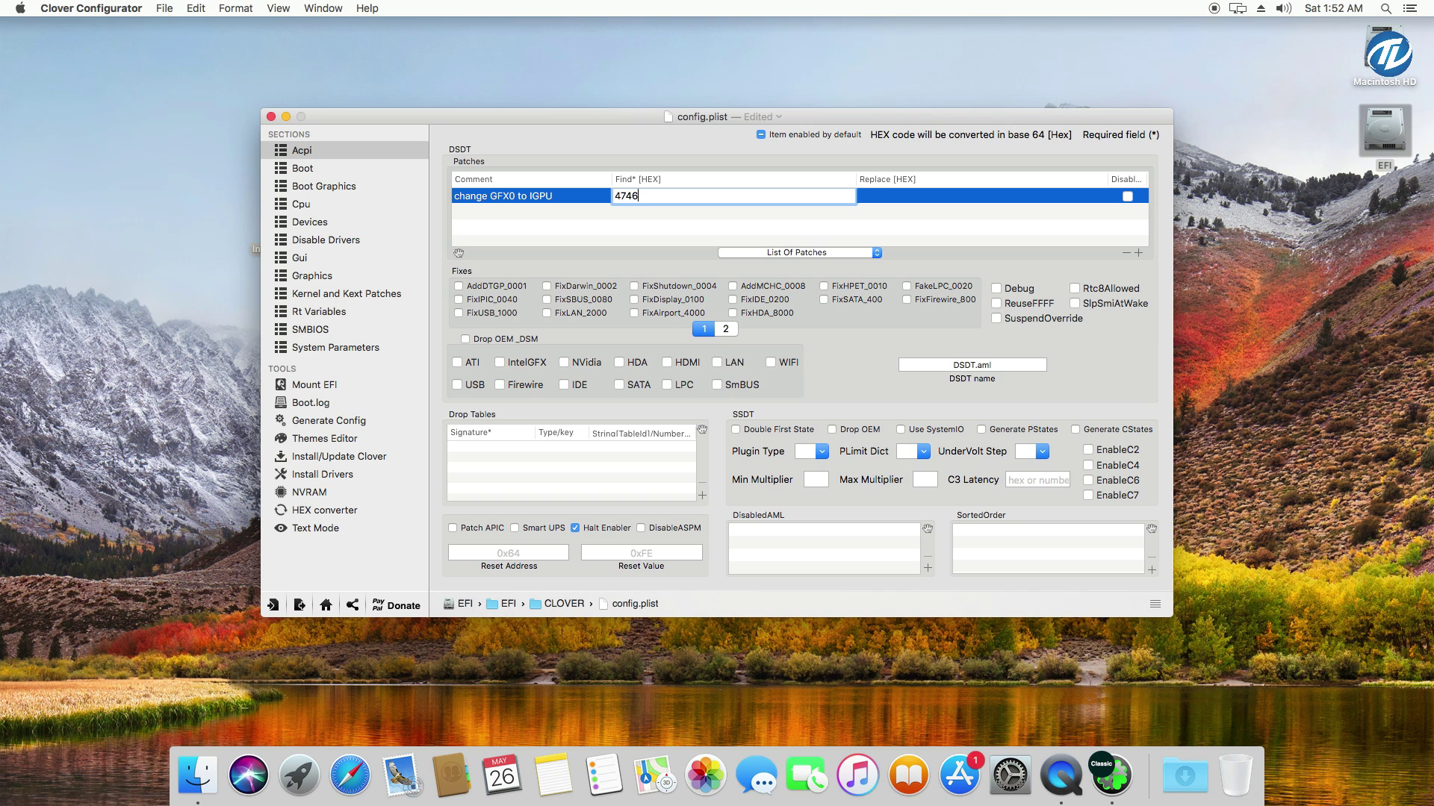
{"action": "type", "text": "5830"}
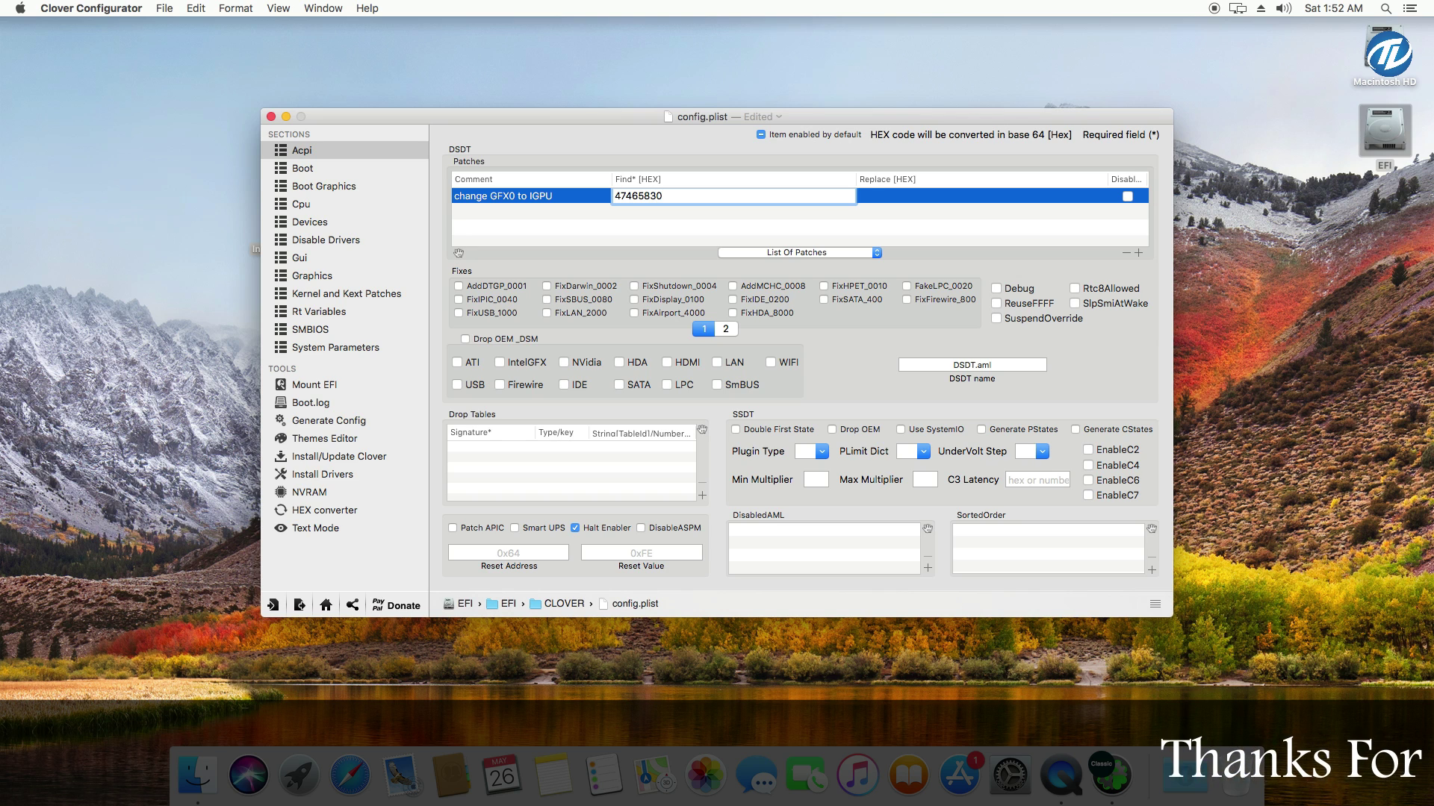
{"action": "key", "text": "Tab"}
{"action": "type", "text": "4"}
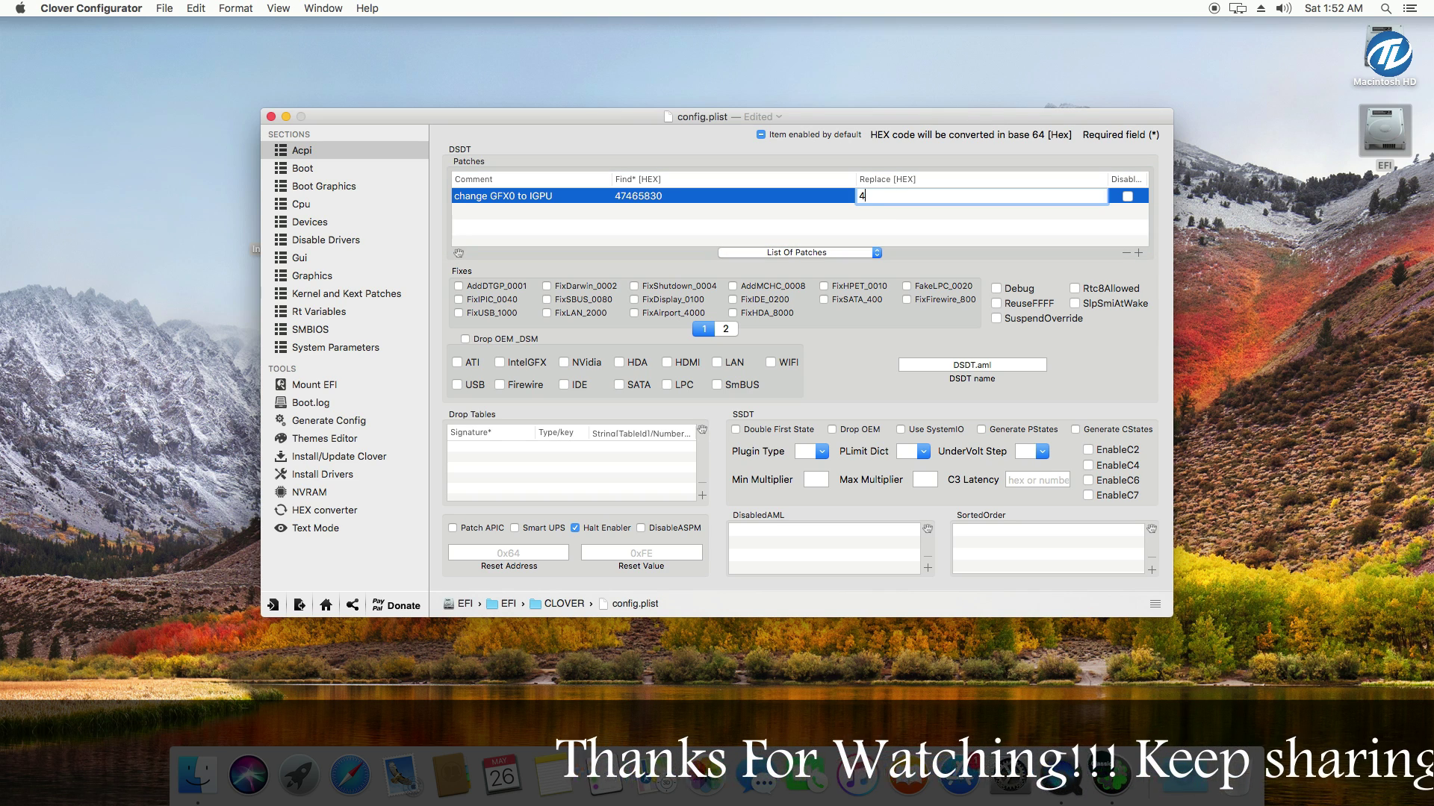
{"action": "type", "text": "94750"}
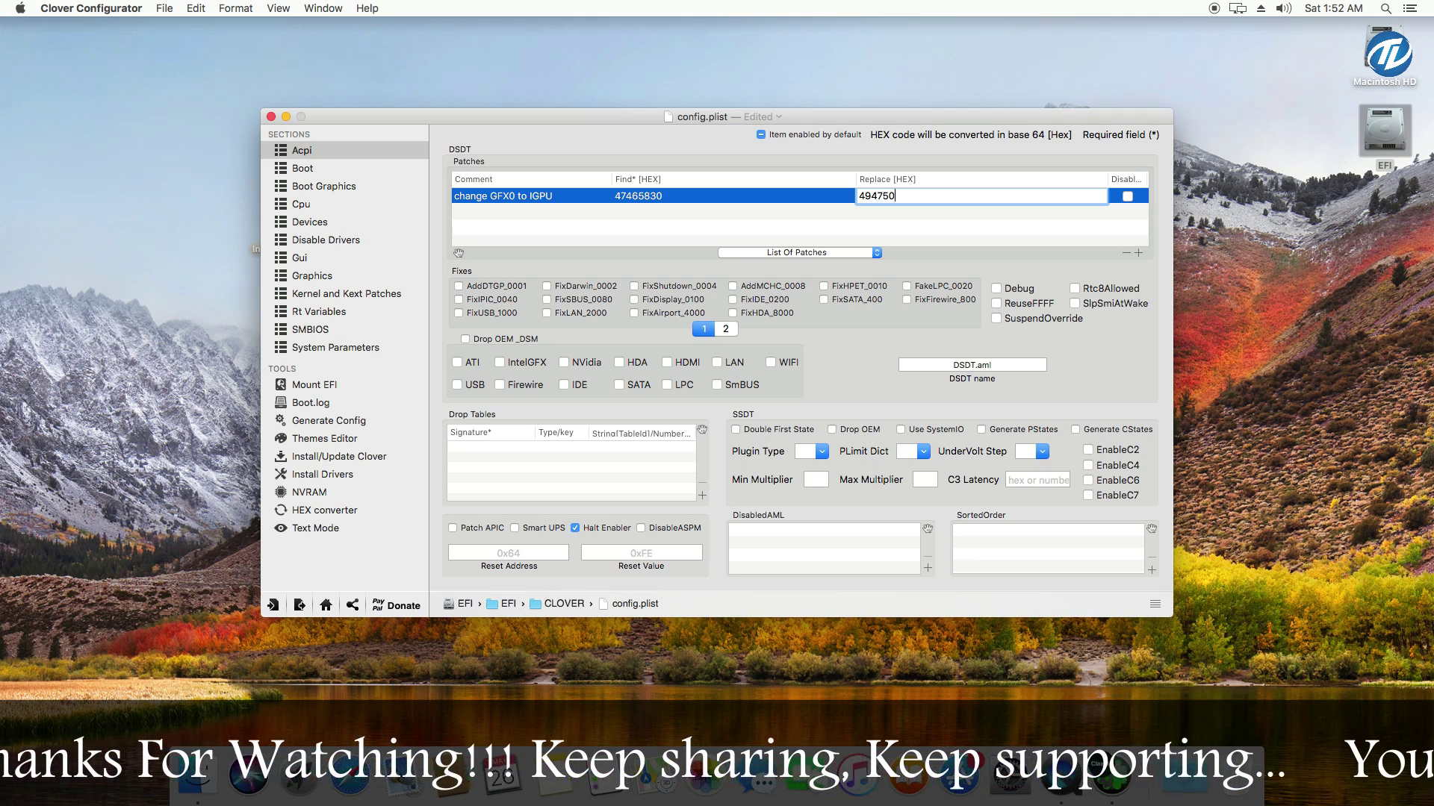
{"action": "type", "text": "55"}
{"action": "left_click", "coordinate": [902, 230]}
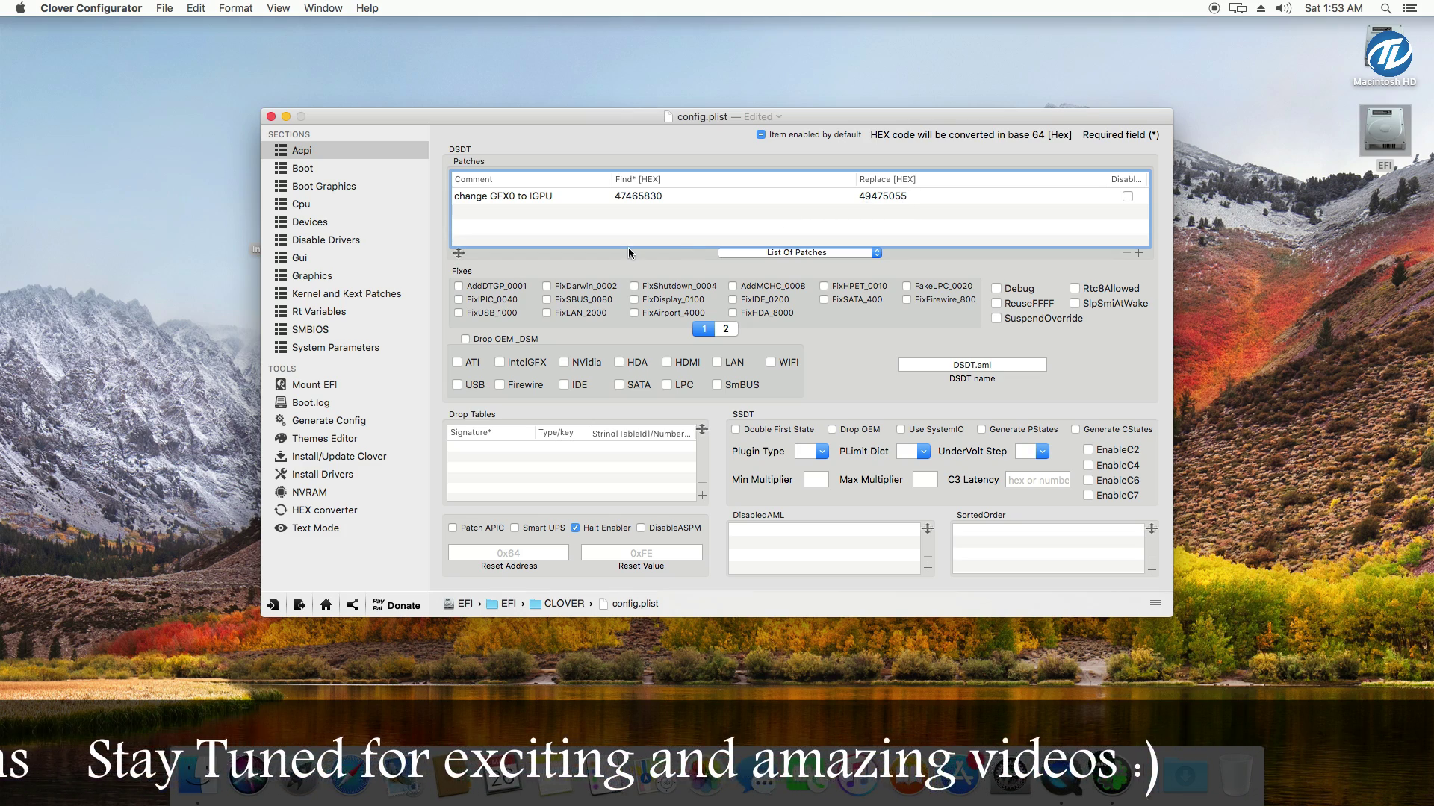
Enable the -disablegfxfirmware boot argument in the Boot section
{"action": "left_click", "coordinate": [341, 167]}
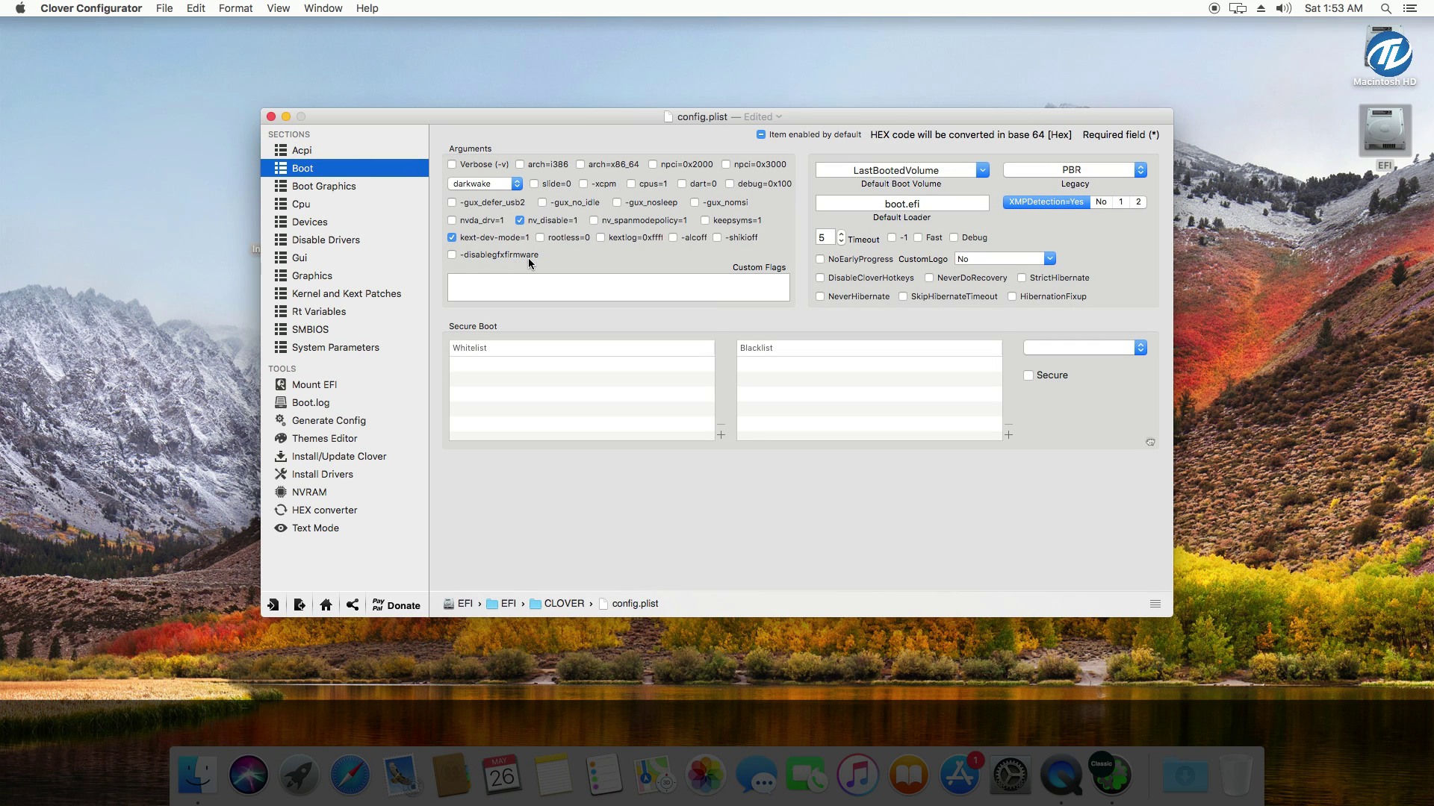
{"action": "left_click", "coordinate": [521, 257]}
{"action": "left_click", "coordinate": [342, 222]}
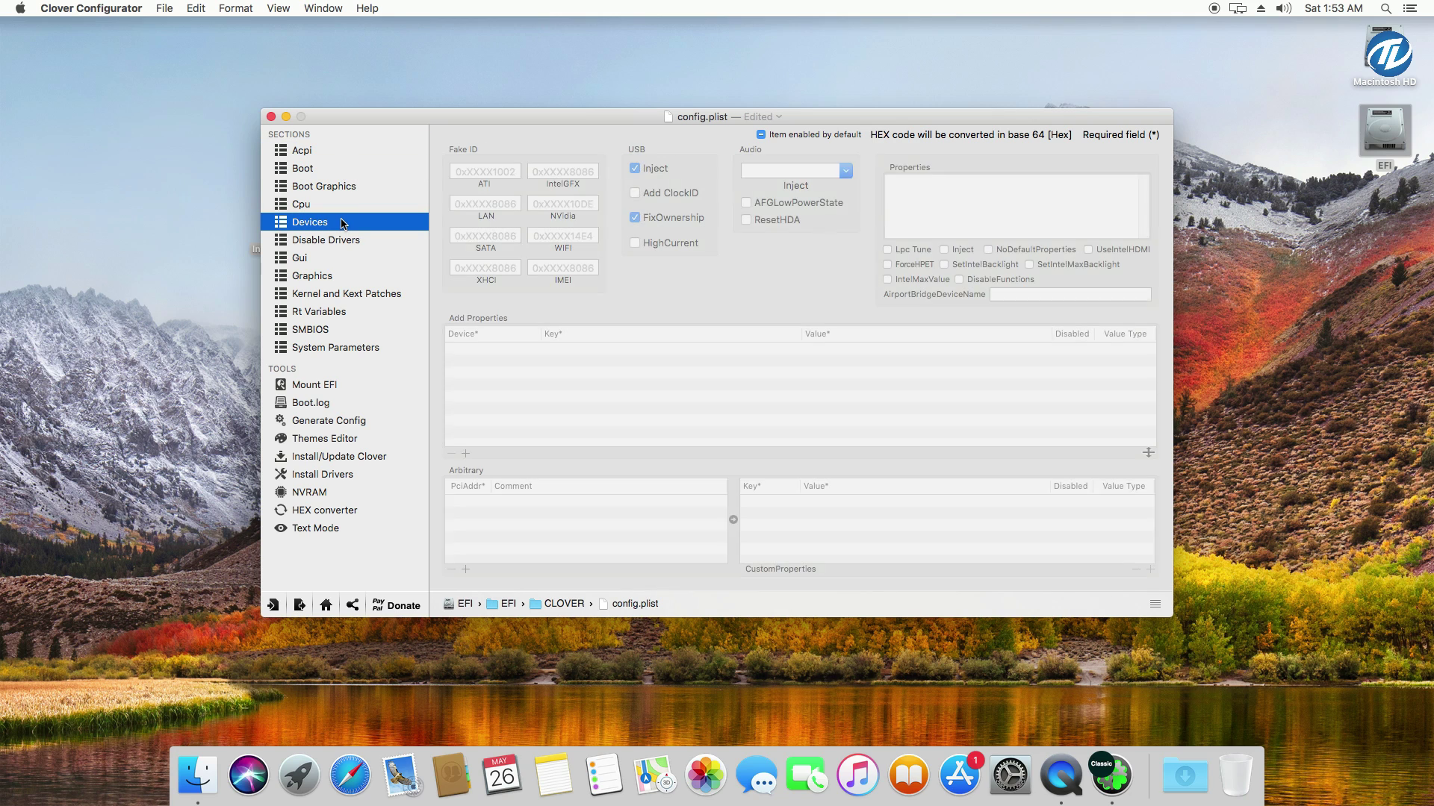
Enter 0x59168086 as the IntelGFX Fake ID in the Devices section
{"action": "left_click", "coordinate": [564, 171]}
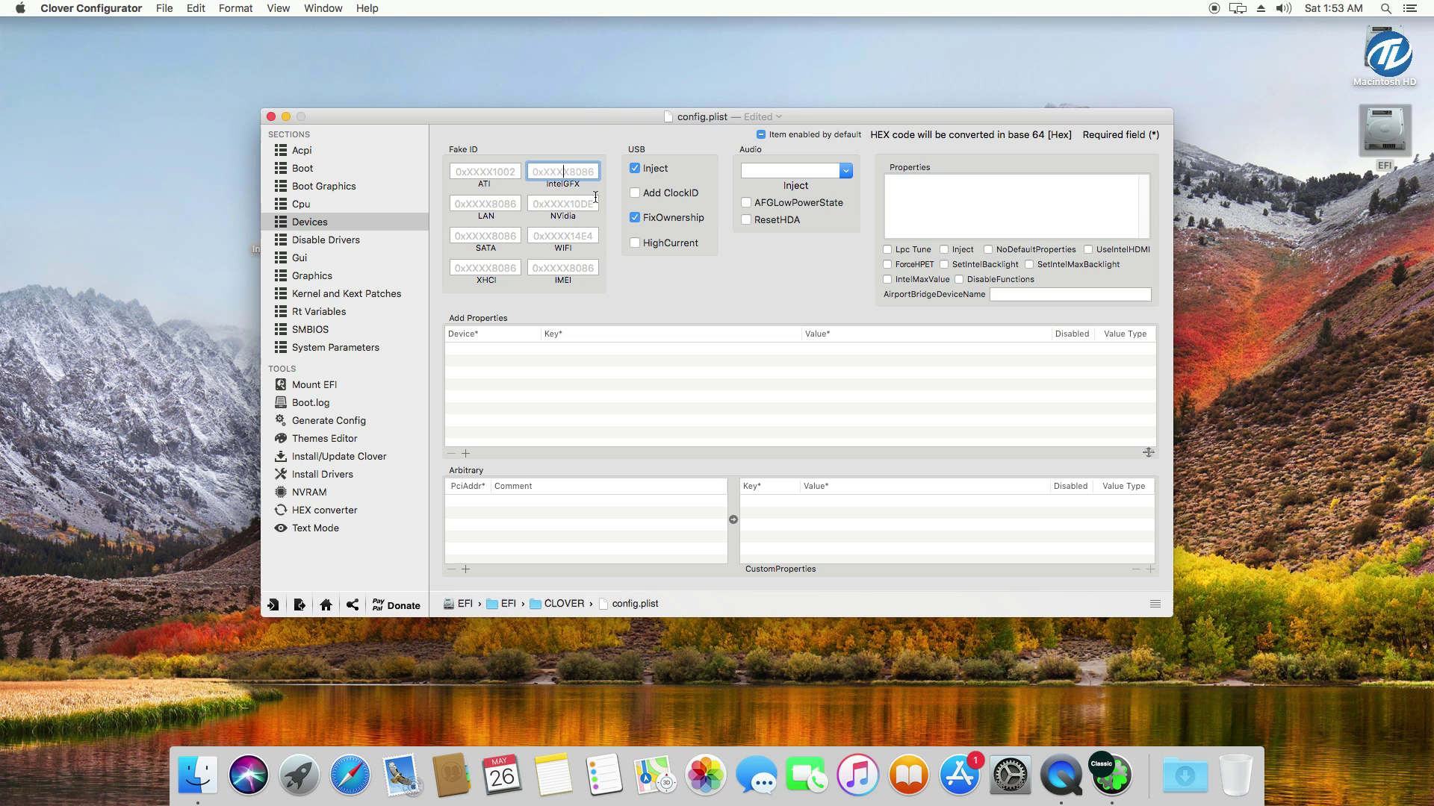
{"action": "type", "text": "0x59"}
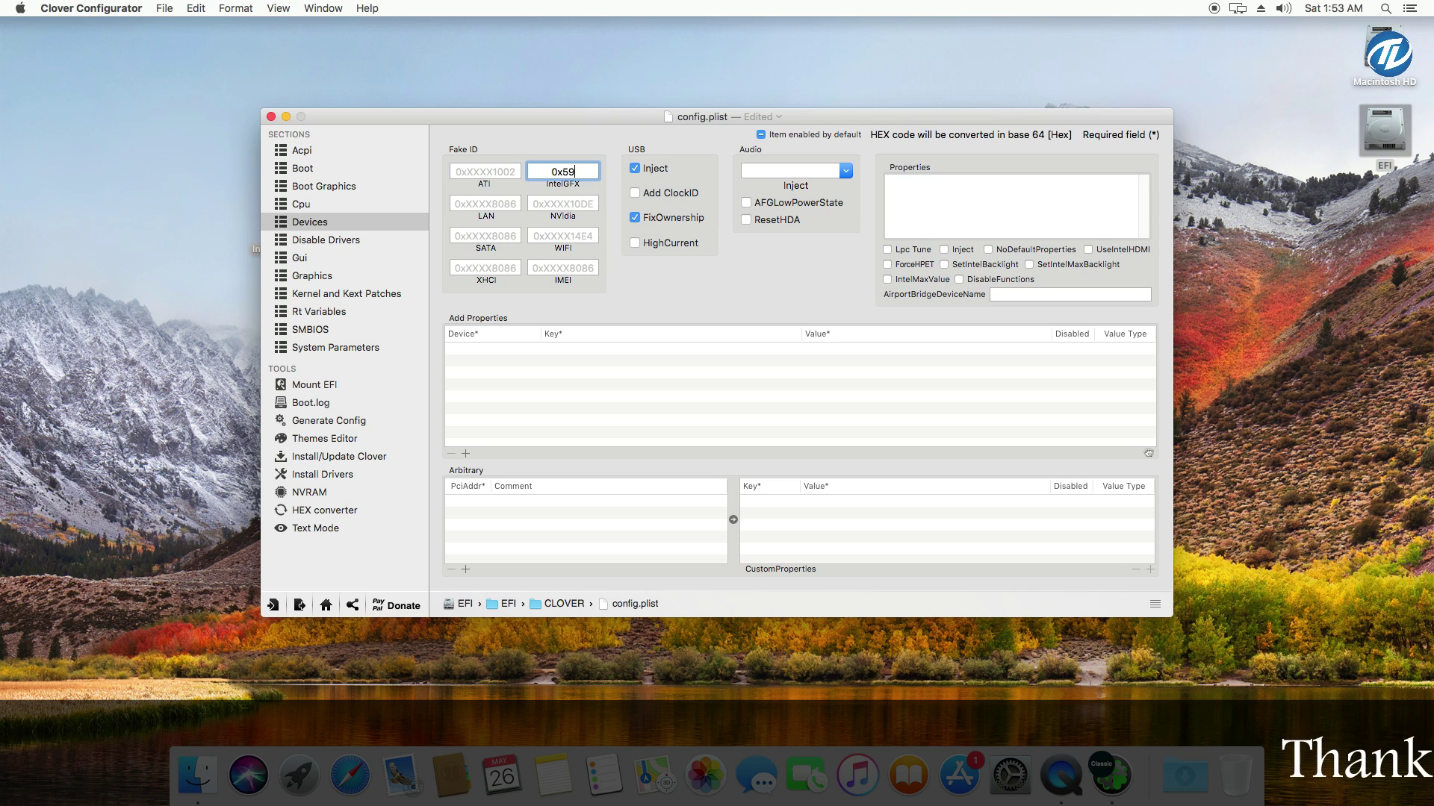
{"action": "type", "text": "168086"}
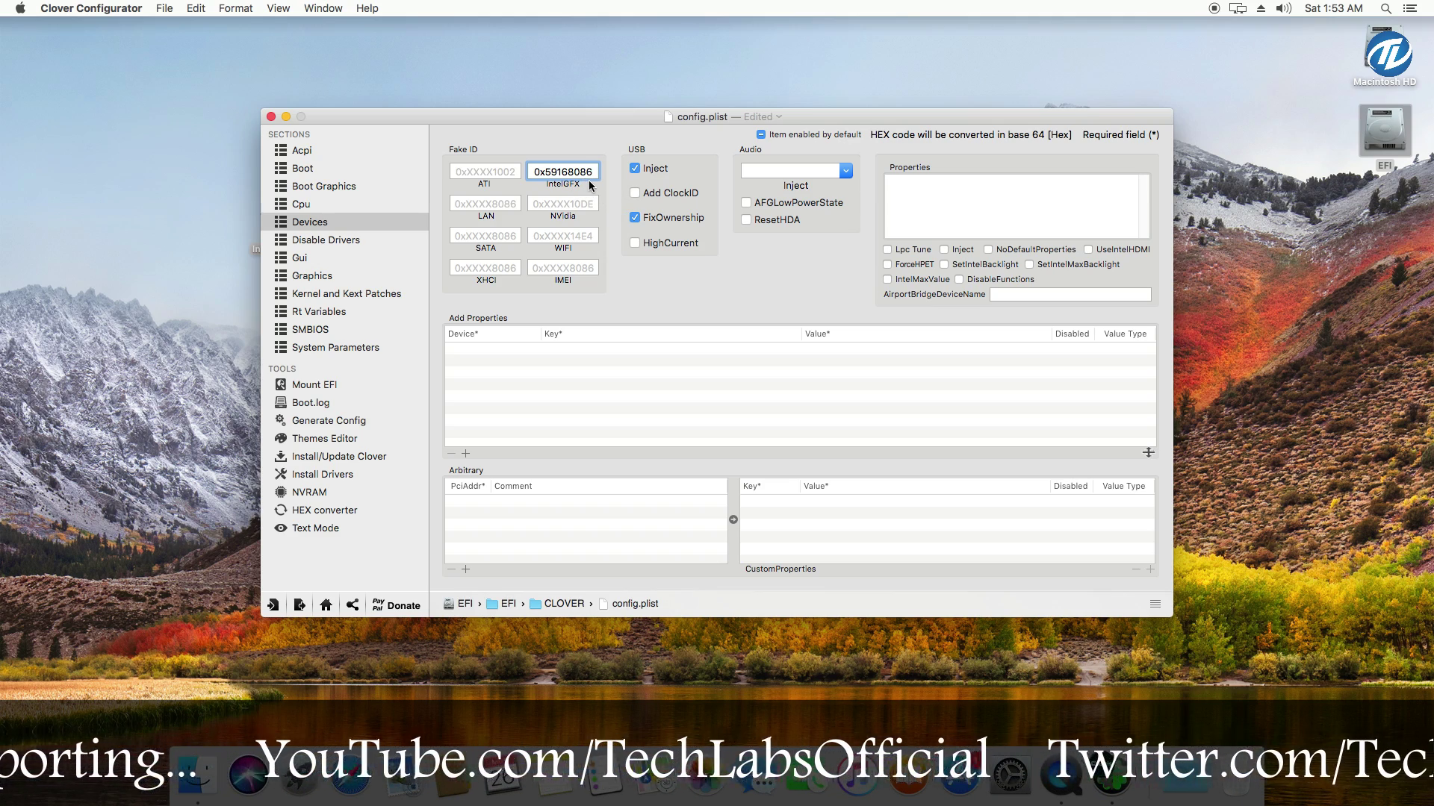
In Graphics, turn on Inject Intel and enter ig-platform-id 0x59120000
{"action": "left_click", "coordinate": [340, 276]}
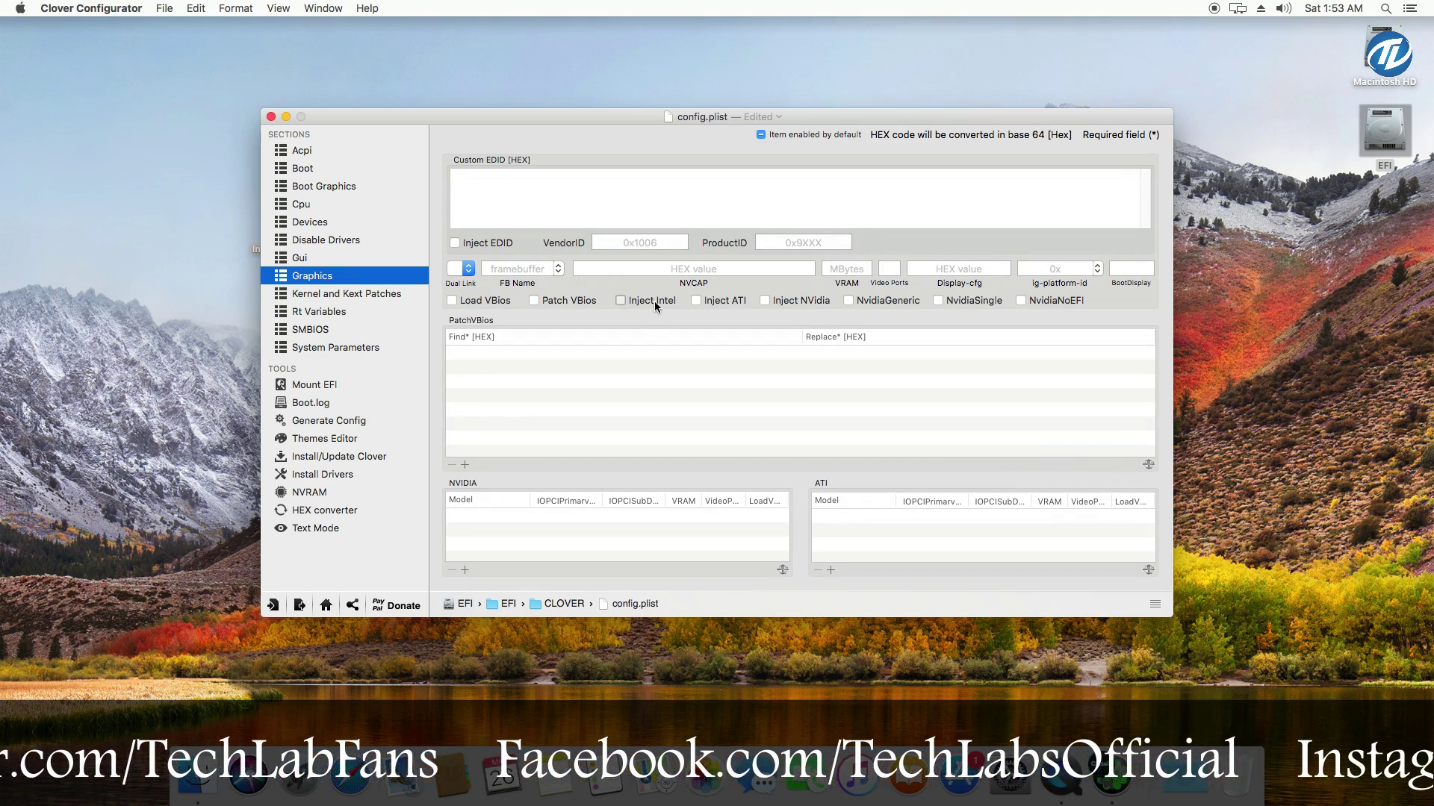
{"action": "left_click", "coordinate": [655, 301]}
{"action": "left_click", "coordinate": [1047, 269]}
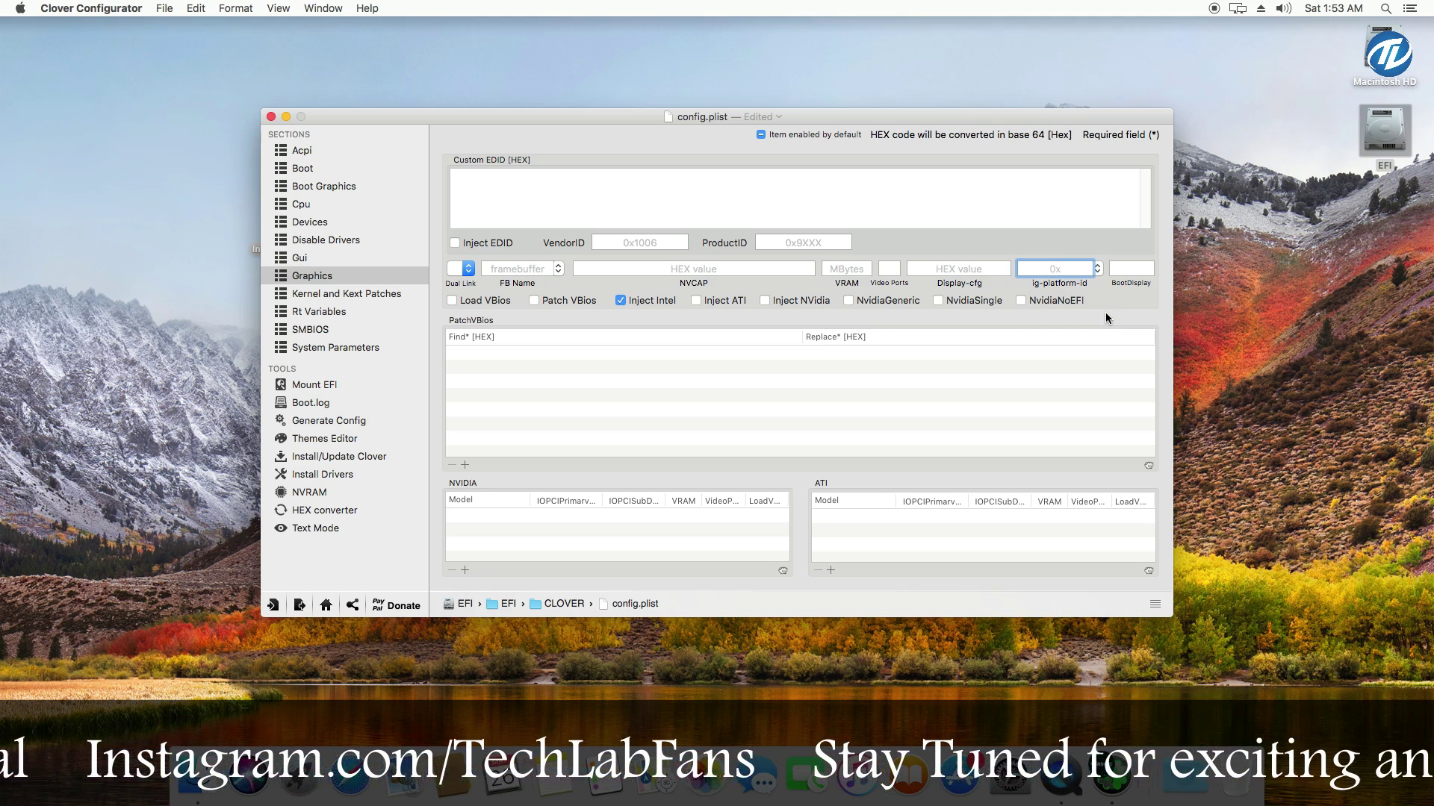
{"action": "type", "text": "0x"}
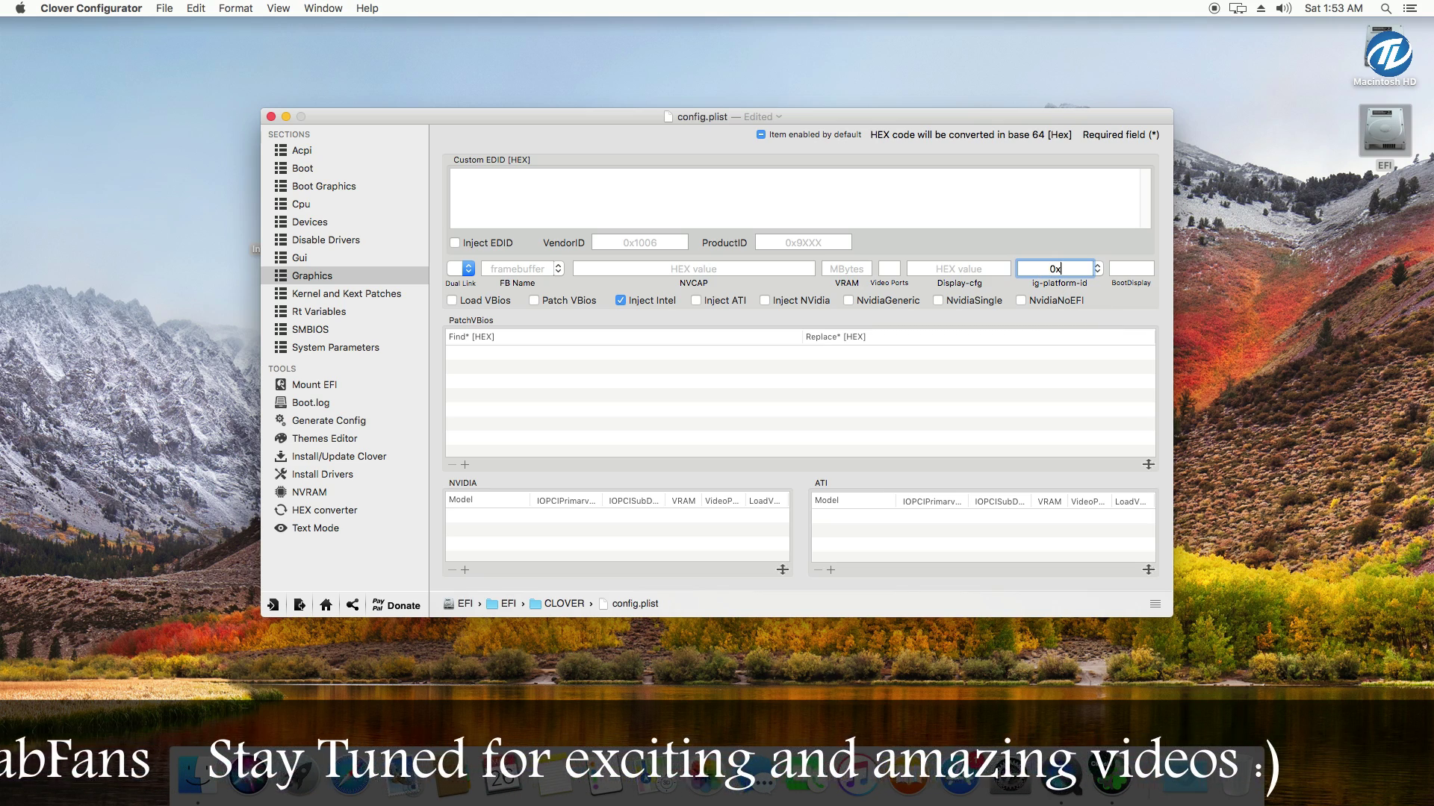
{"action": "type", "text": "5912"}
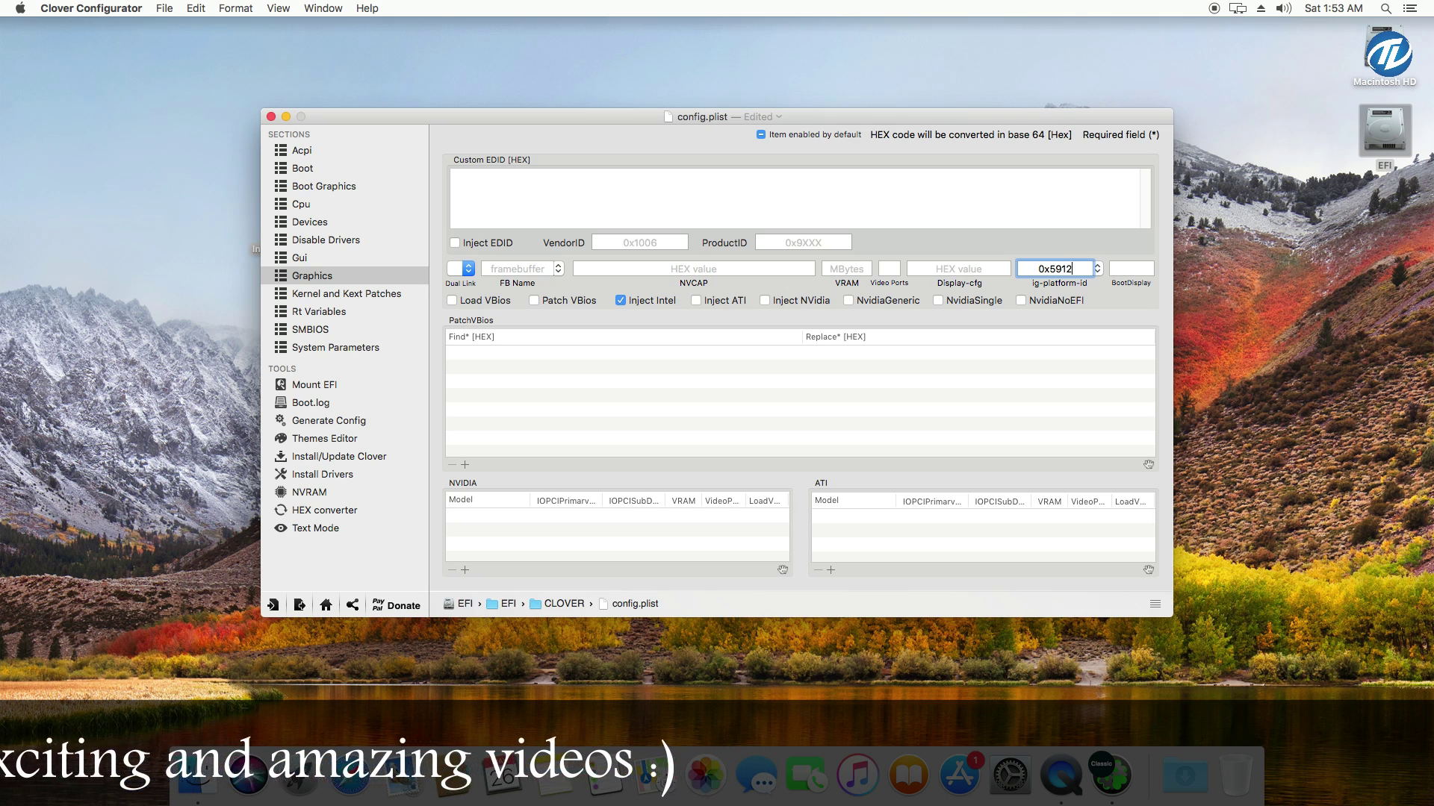
{"action": "type", "text": "0000"}
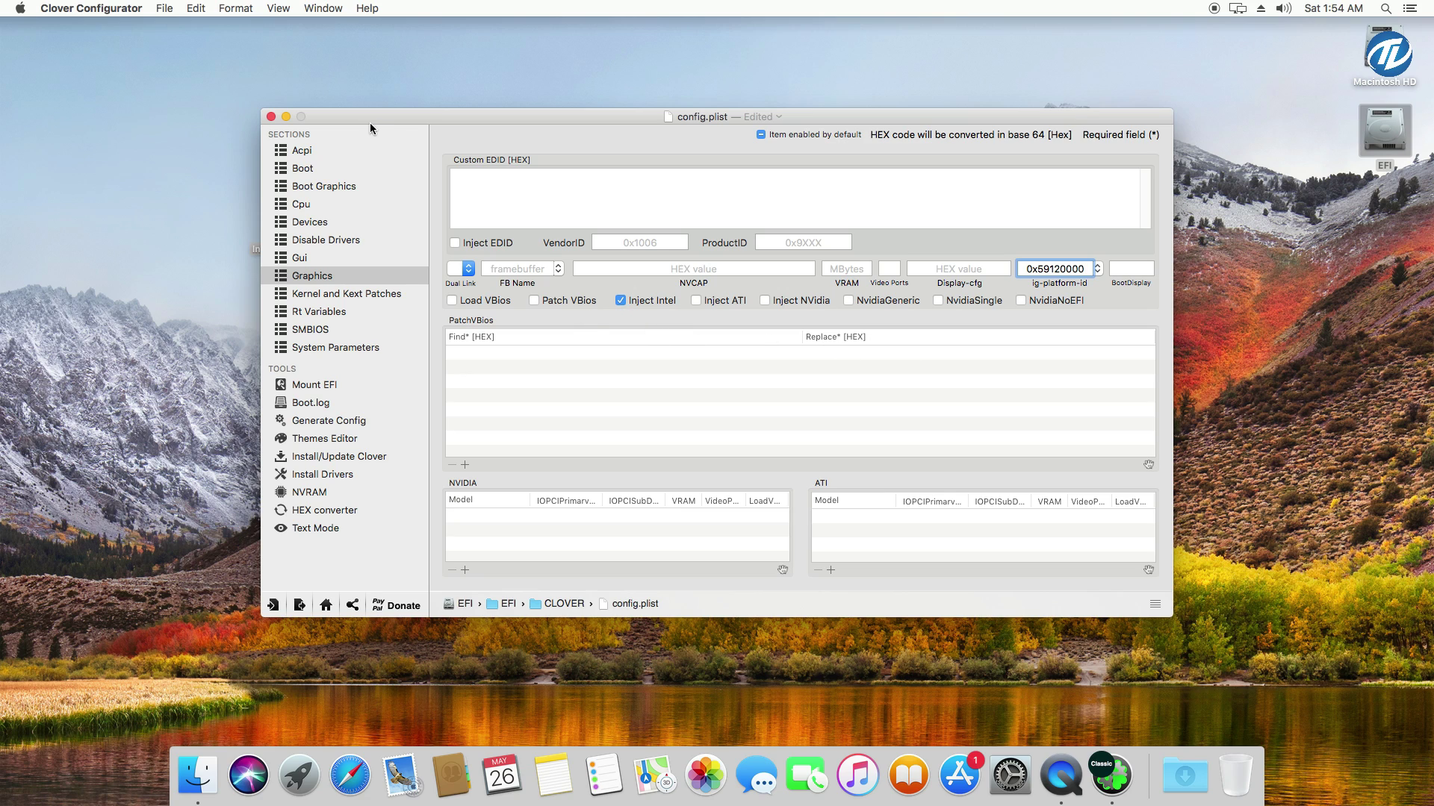
Close config.plist keeping the changes, acknowledge the notice, and close the CLOVER Finder window
{"action": "left_click", "coordinate": [271, 117]}
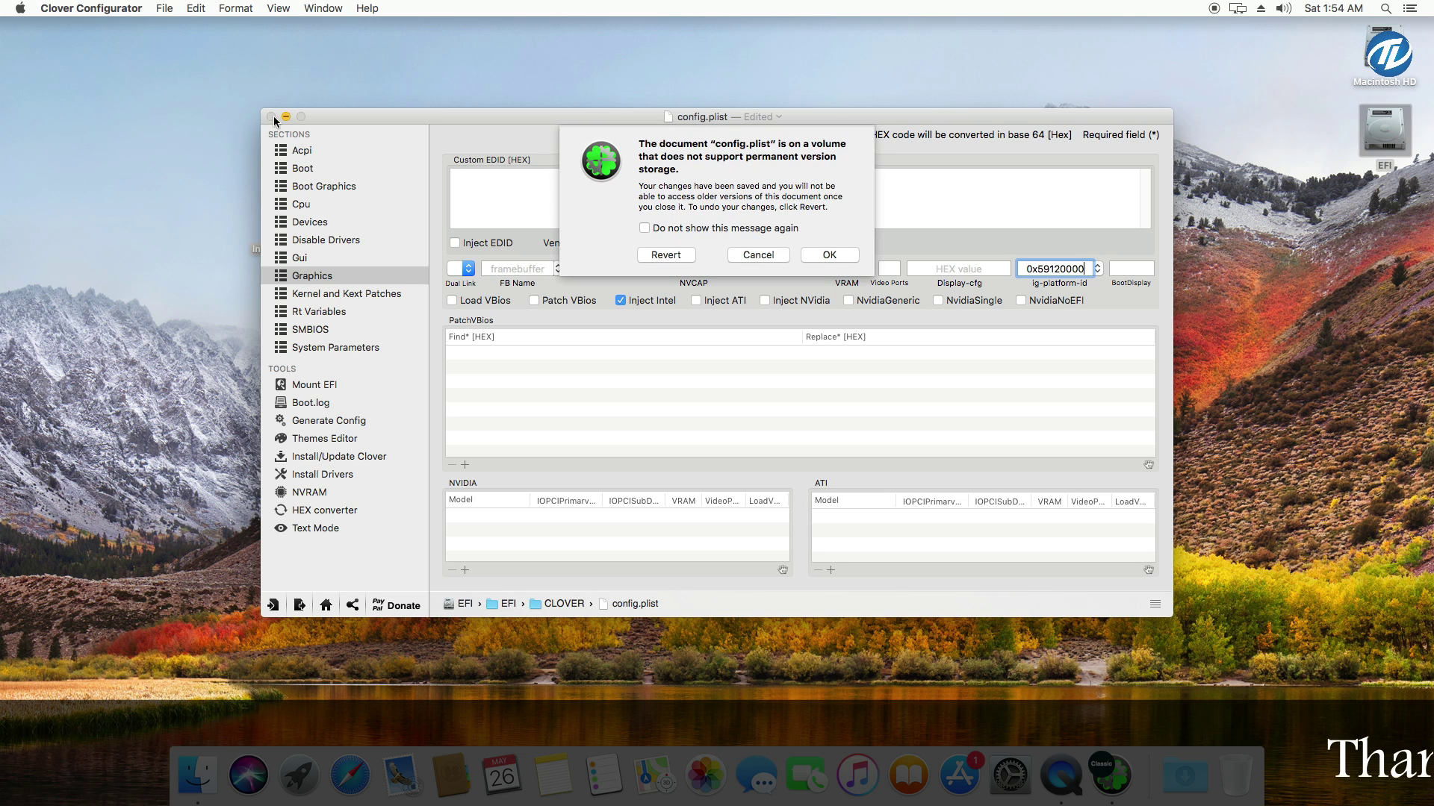
{"action": "left_click", "coordinate": [830, 254]}
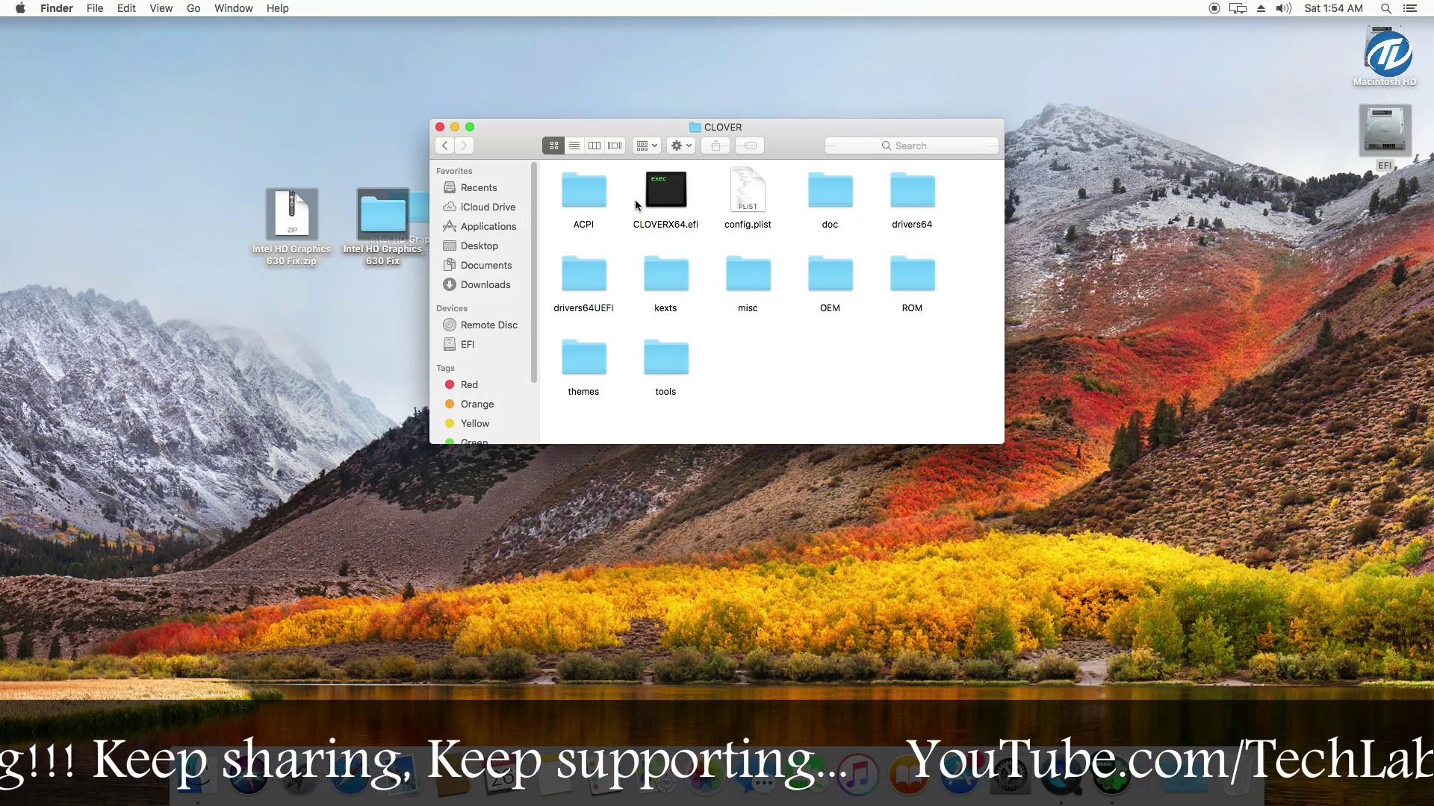
{"action": "left_click", "coordinate": [439, 127]}
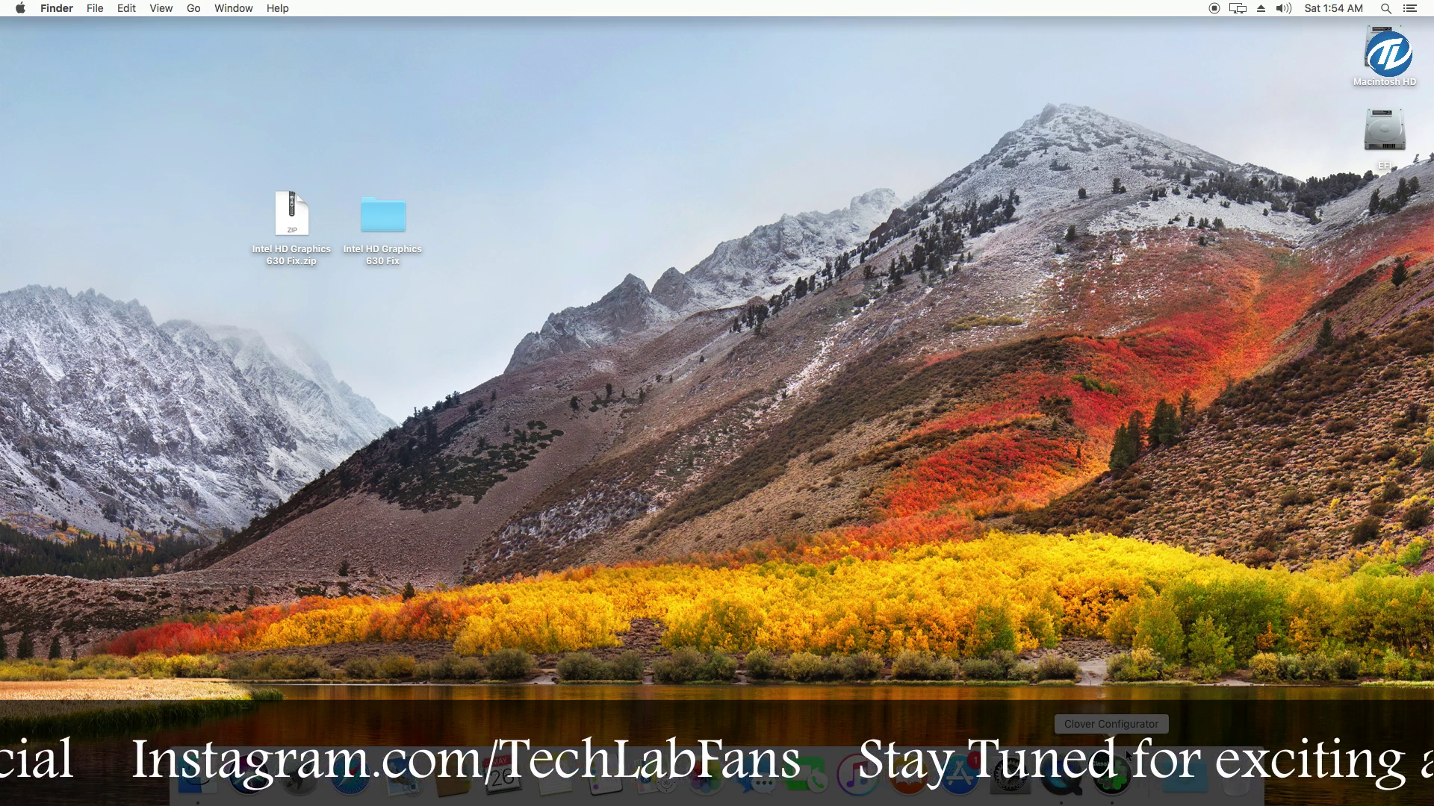
Quit Clover Configurator from the Dock and clean up the desktop icons
{"action": "right_click", "coordinate": [1113, 773]}
{"action": "left_click", "coordinate": [1140, 719]}
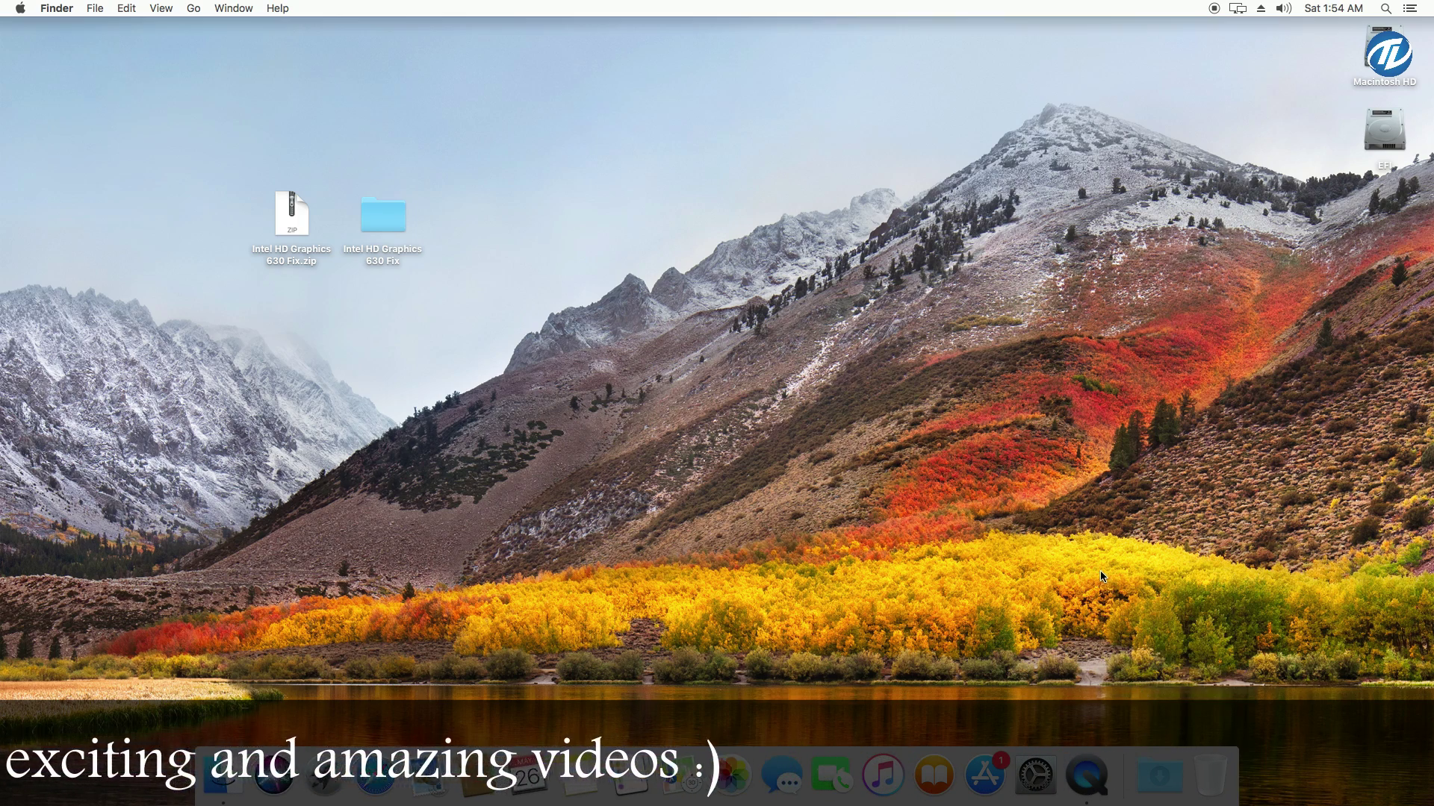
{"action": "right_click", "coordinate": [329, 98]}
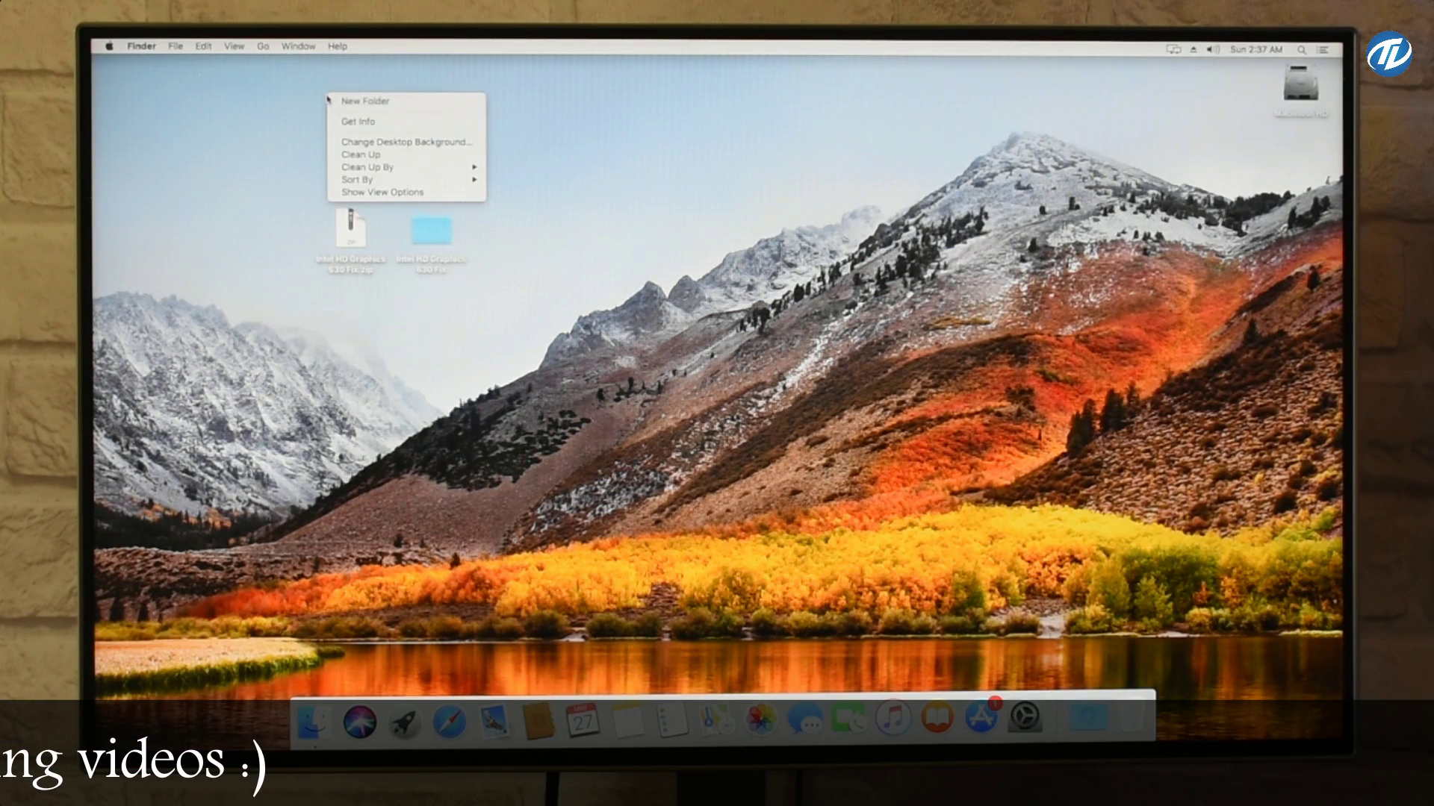
{"action": "left_click", "coordinate": [384, 155]}
Restart the Mac with Reopen windows when logging back in unticked
{"action": "left_click", "coordinate": [109, 46]}
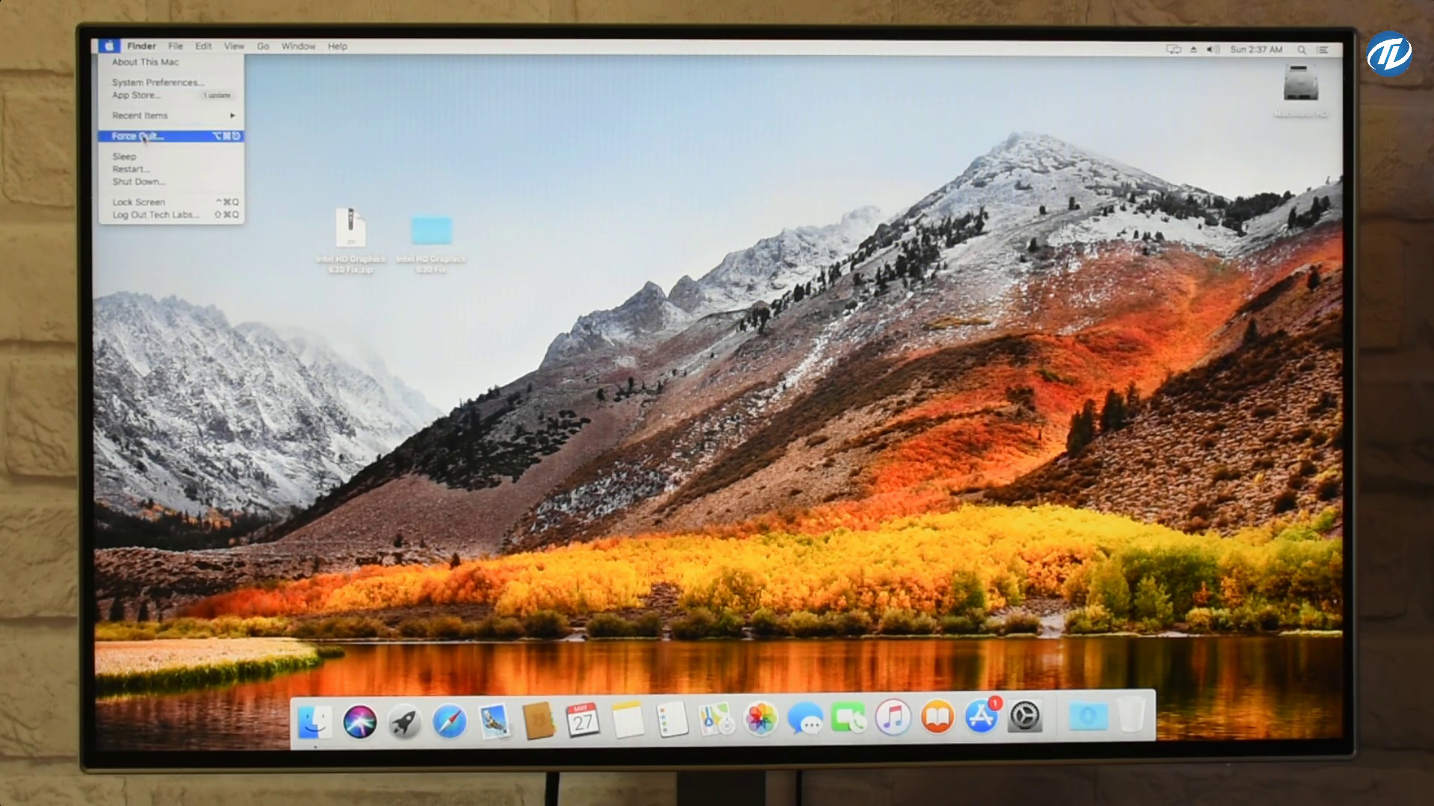
{"action": "left_click", "coordinate": [180, 163]}
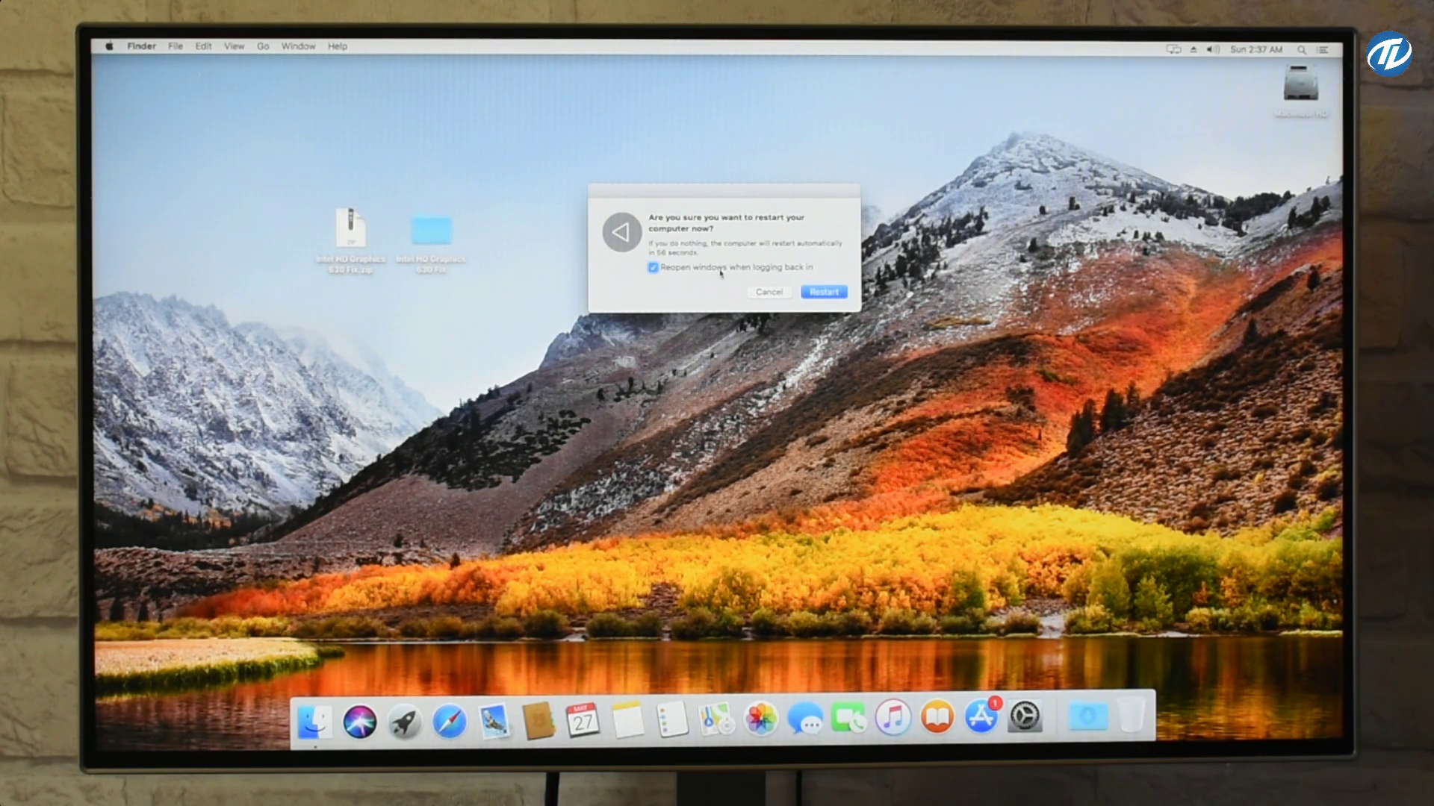
{"action": "left_click", "coordinate": [653, 267]}
{"action": "left_click", "coordinate": [823, 292]}
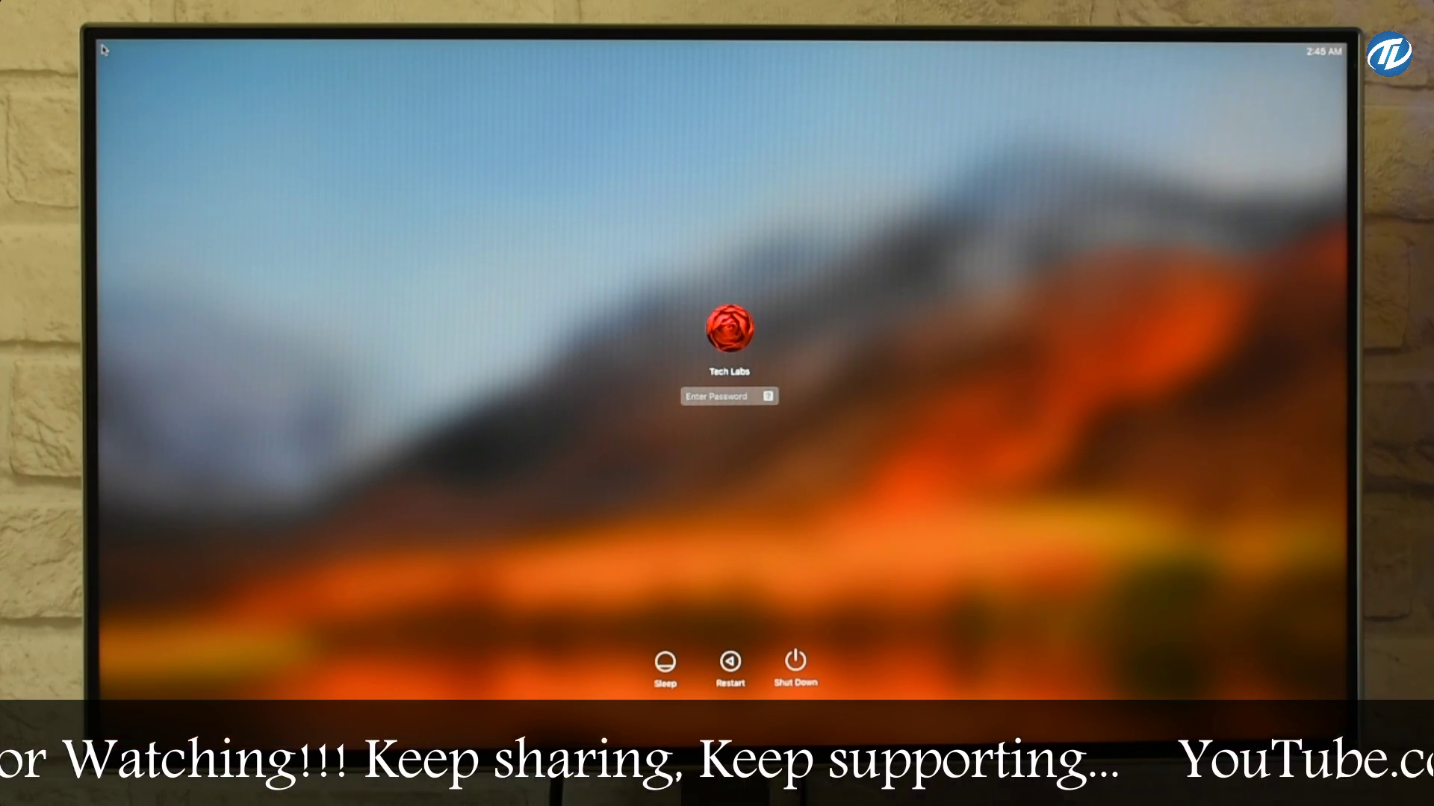
Log in with the account password and clean up the desktop icons
{"action": "type", "text": "****"}
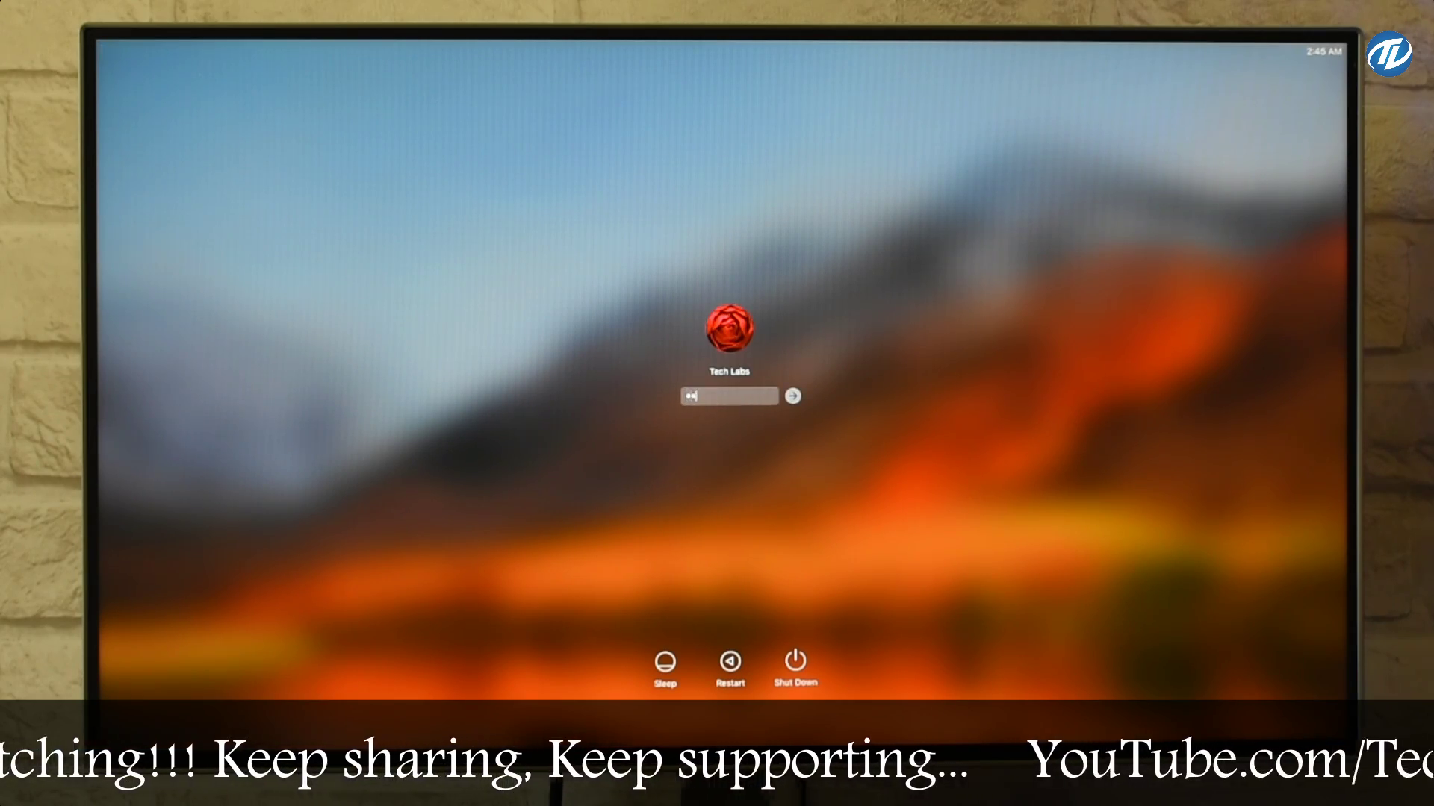
{"action": "key", "text": "Return"}
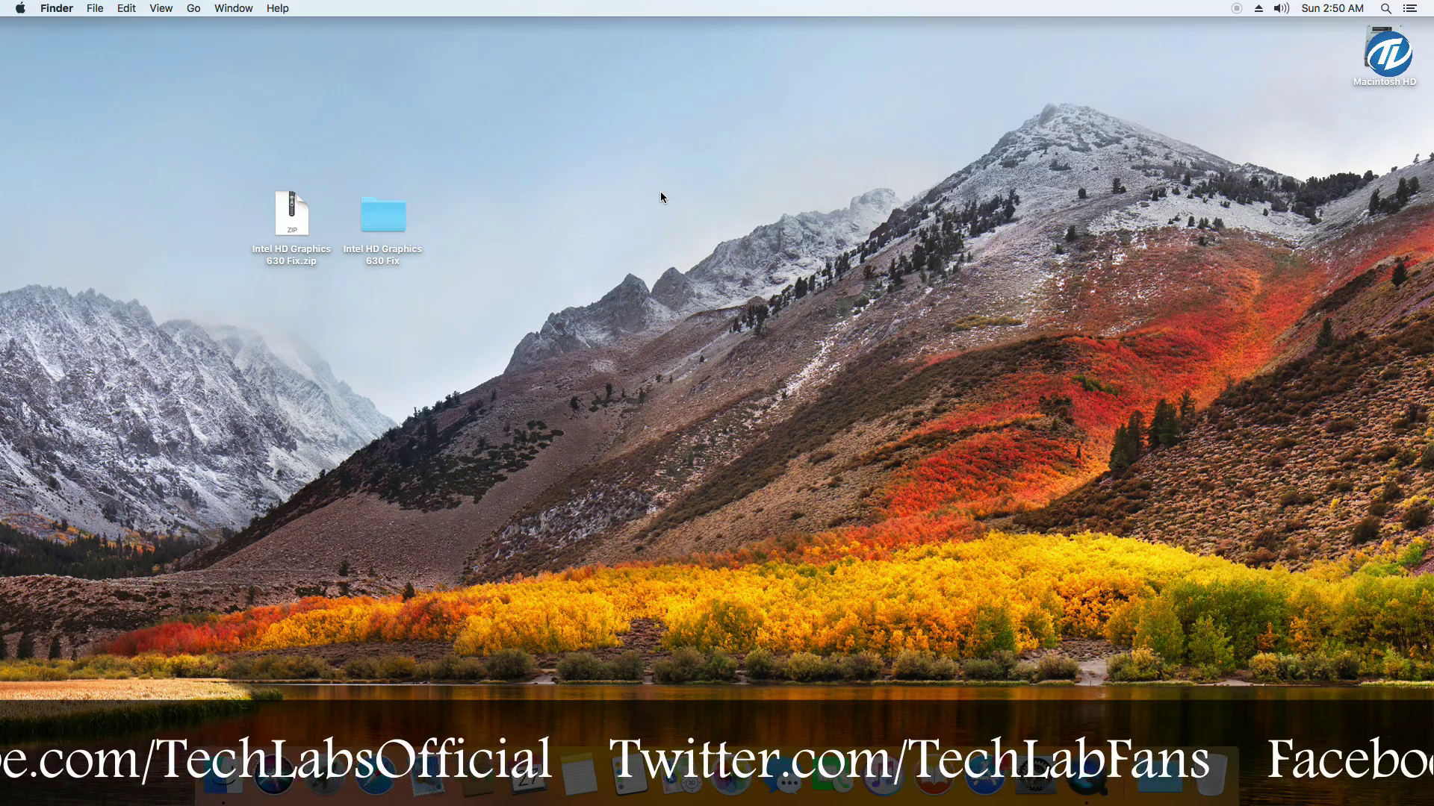
{"action": "right_click", "coordinate": [662, 193]}
{"action": "left_click", "coordinate": [719, 261]}
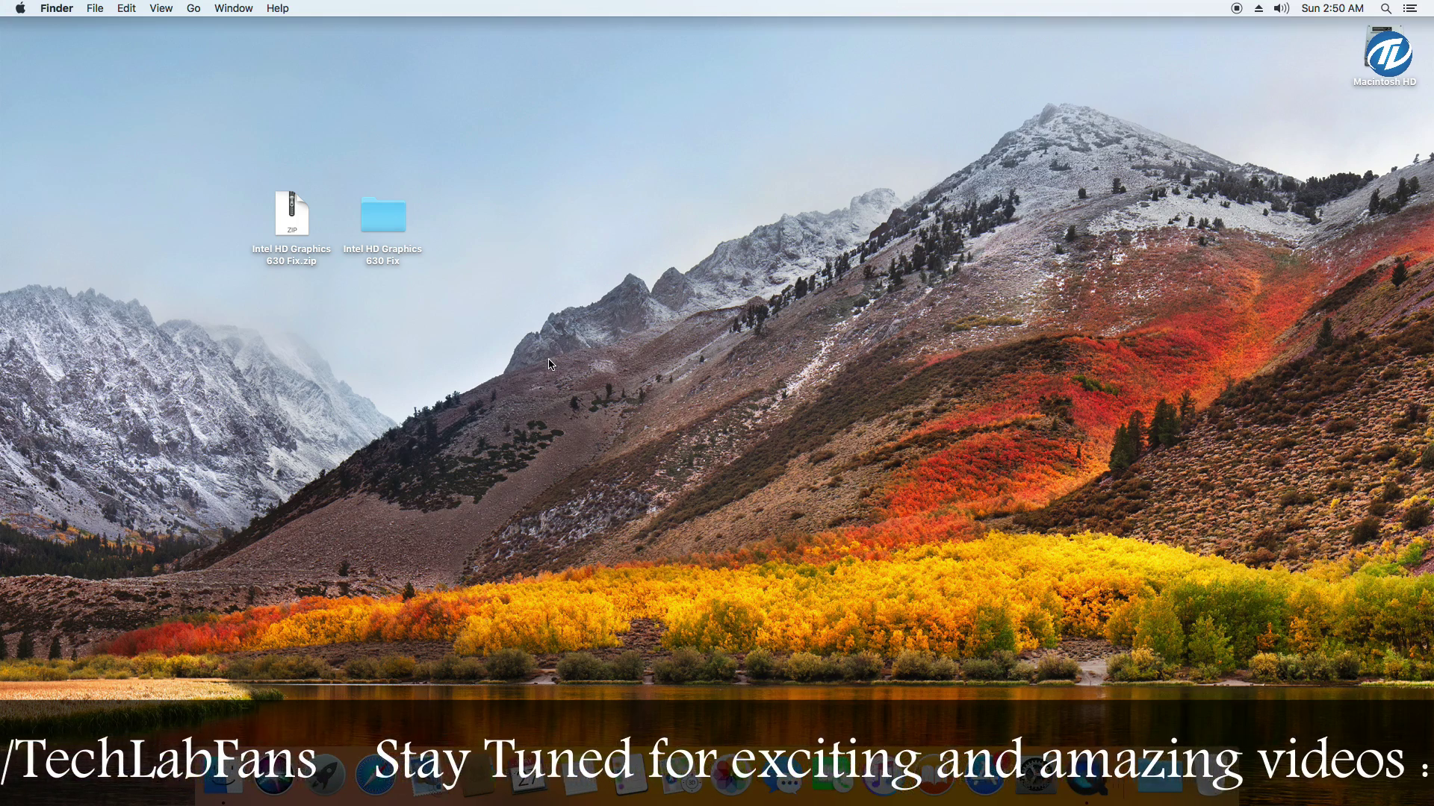
Verify About This Mac's overview and Displays page both show Intel HD Graphics 630 1536 MB
{"action": "left_click", "coordinate": [20, 9]}
{"action": "left_click", "coordinate": [29, 28]}
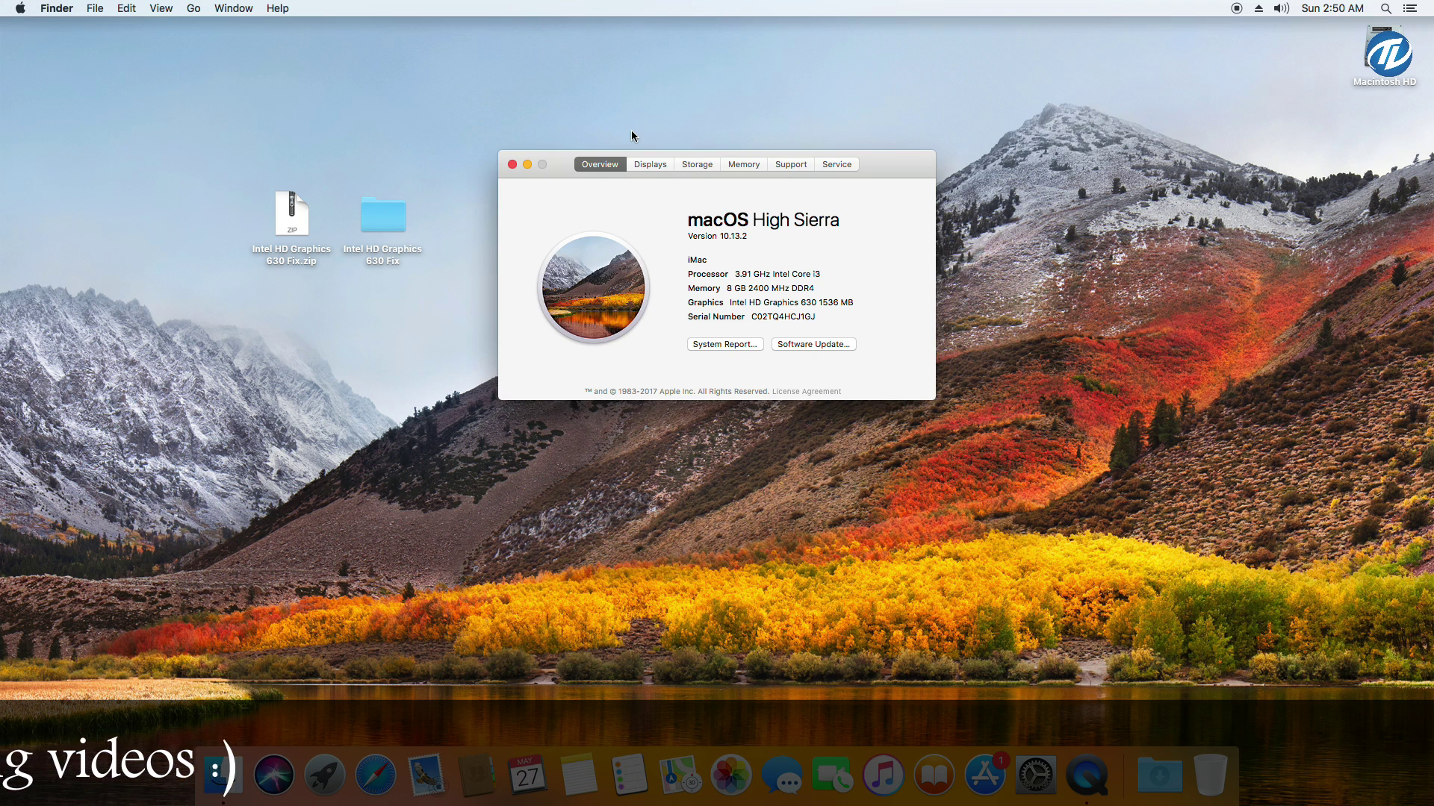
{"action": "left_click_drag", "start_coordinate": [730, 302], "coordinate": [868, 296]}
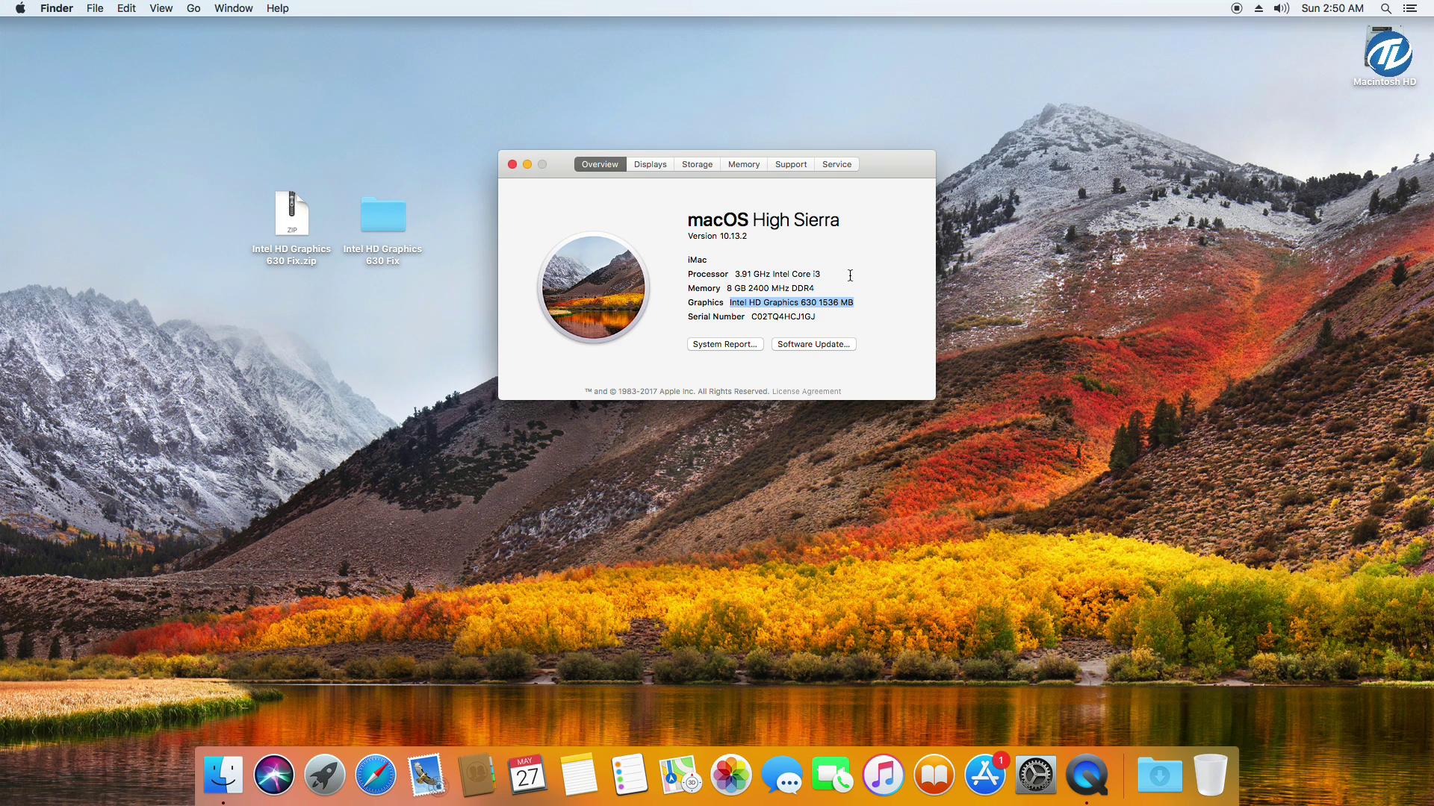
{"action": "left_click", "coordinate": [656, 162]}
{"action": "left_click_drag", "start_coordinate": [649, 341], "coordinate": [796, 336]}
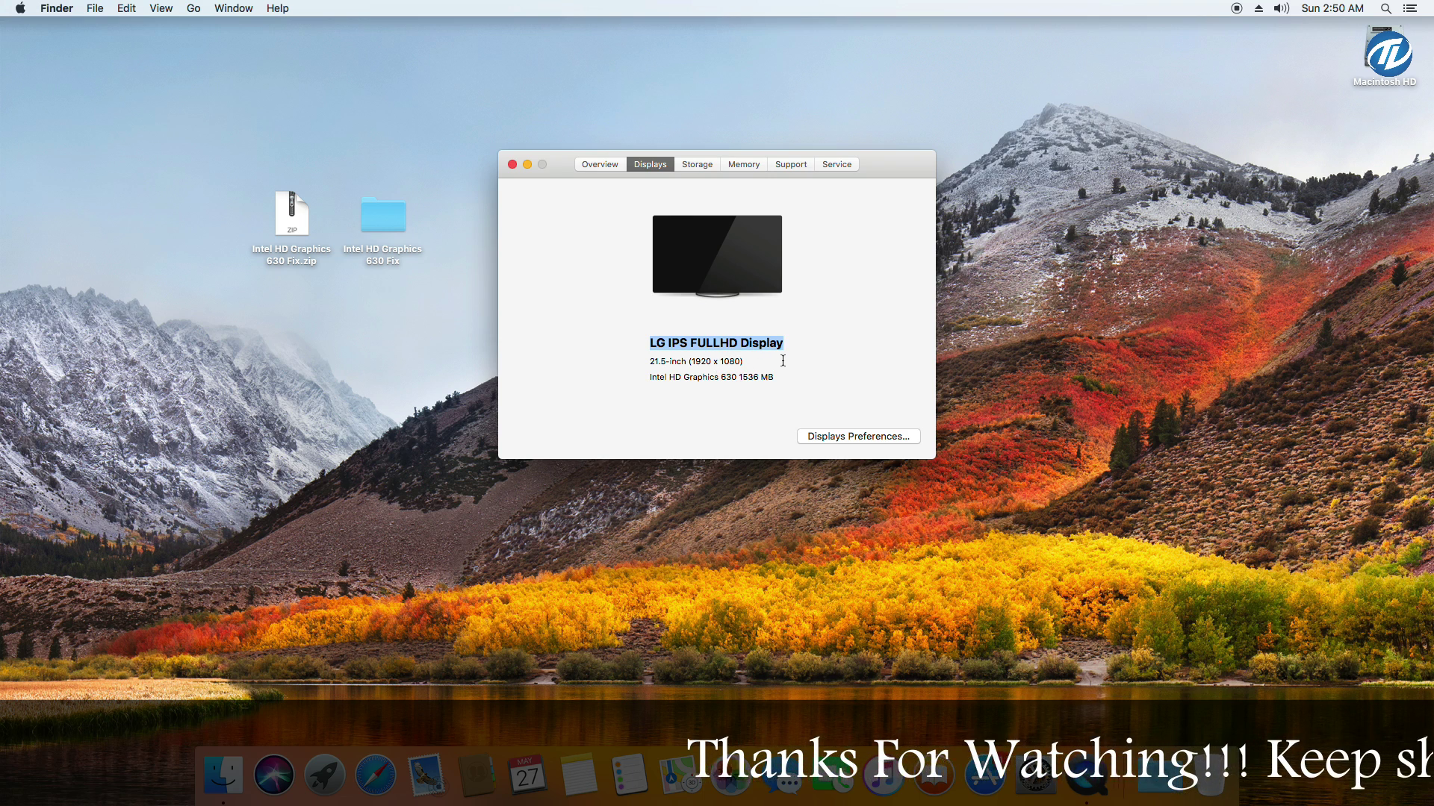
{"action": "left_click_drag", "start_coordinate": [649, 378], "coordinate": [789, 375]}
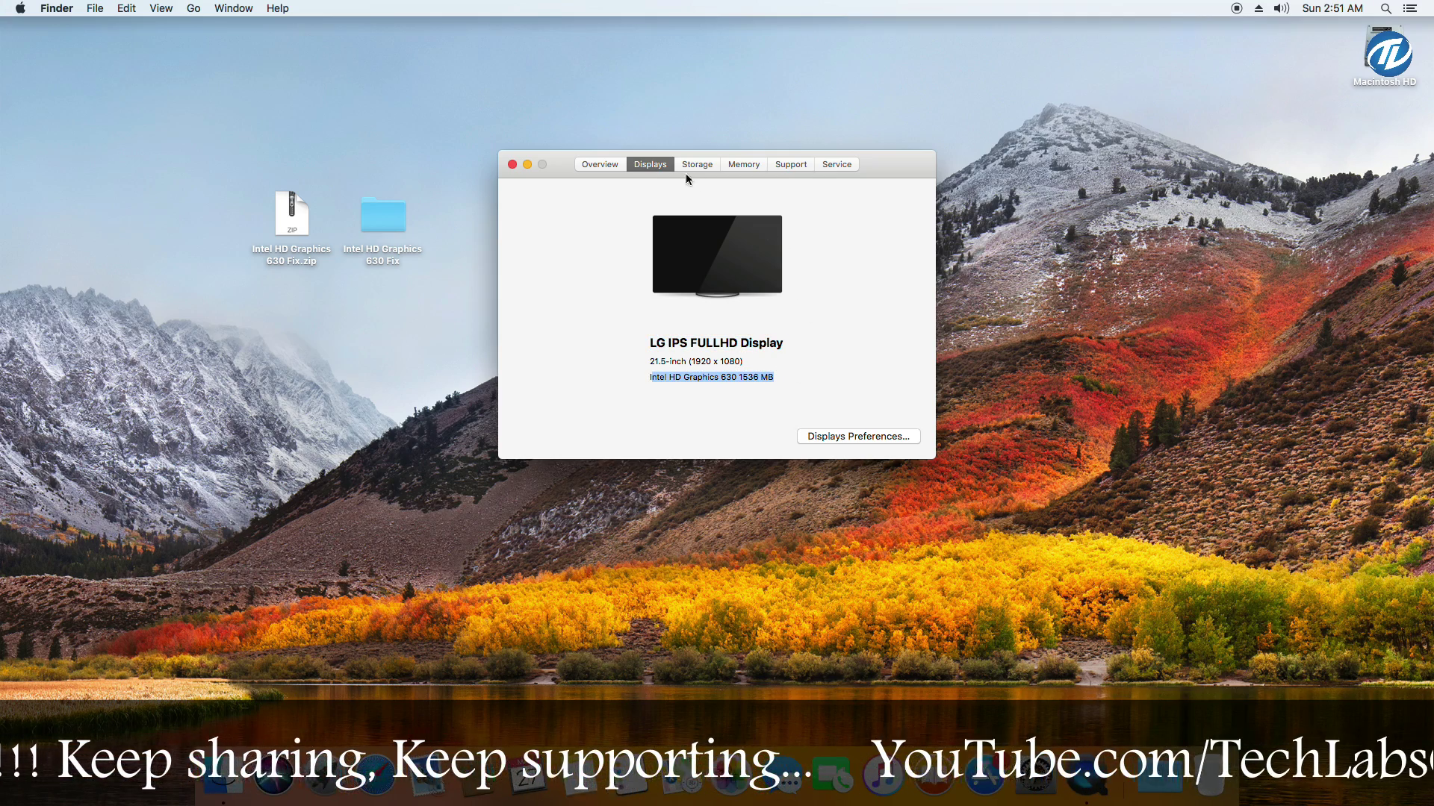
{"action": "left_click", "coordinate": [512, 164]}
{"action": "right_click", "coordinate": [663, 147]}
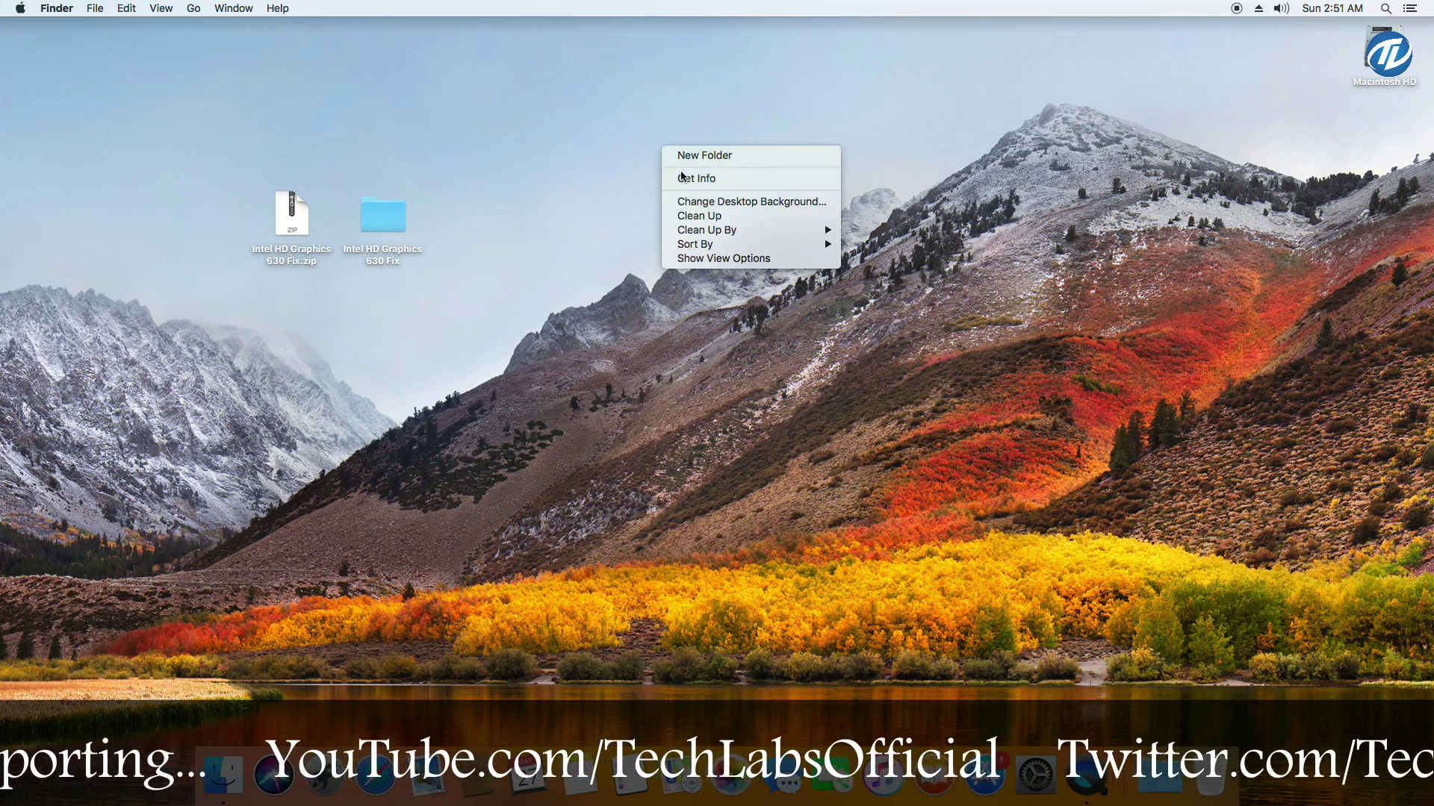
{"action": "left_click", "coordinate": [721, 217]}
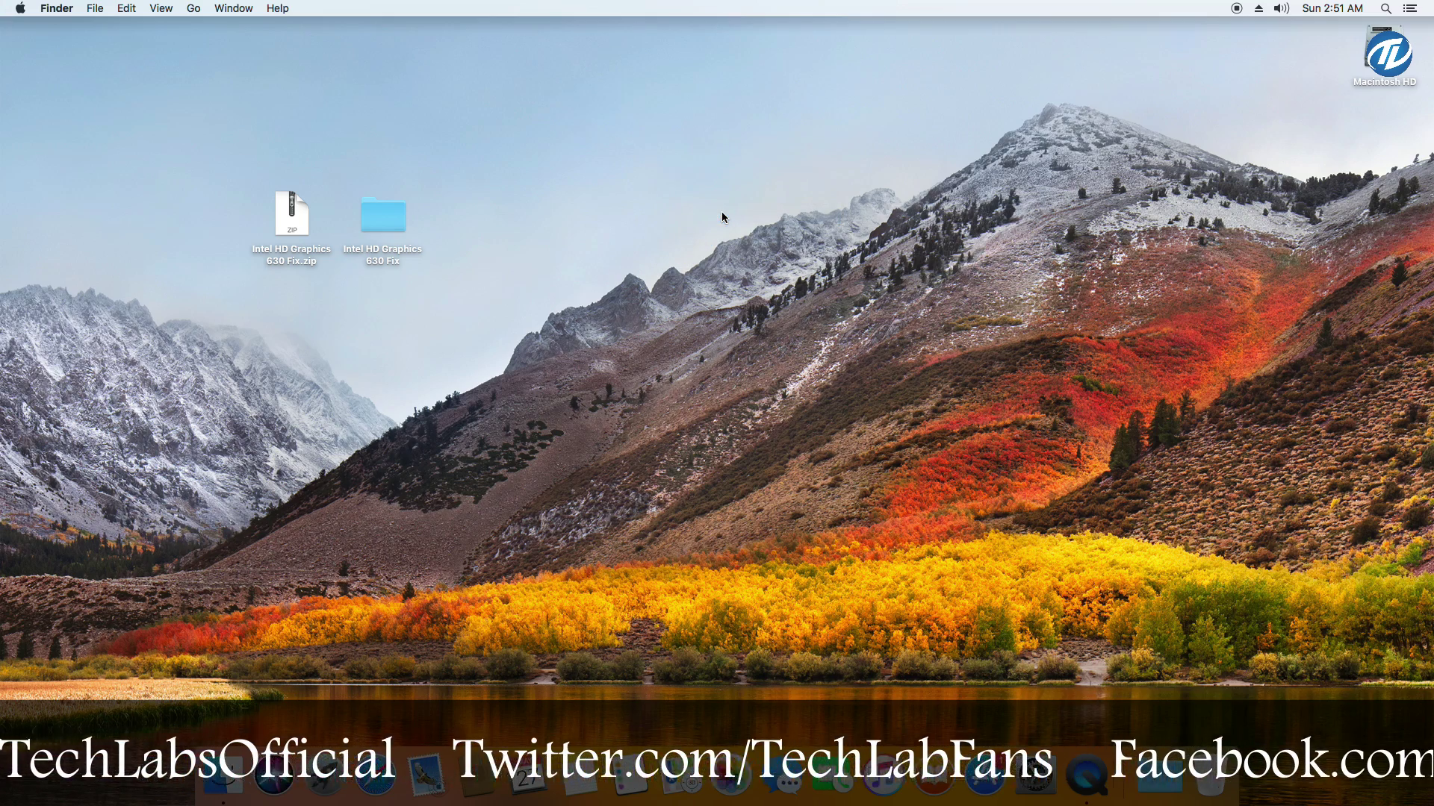